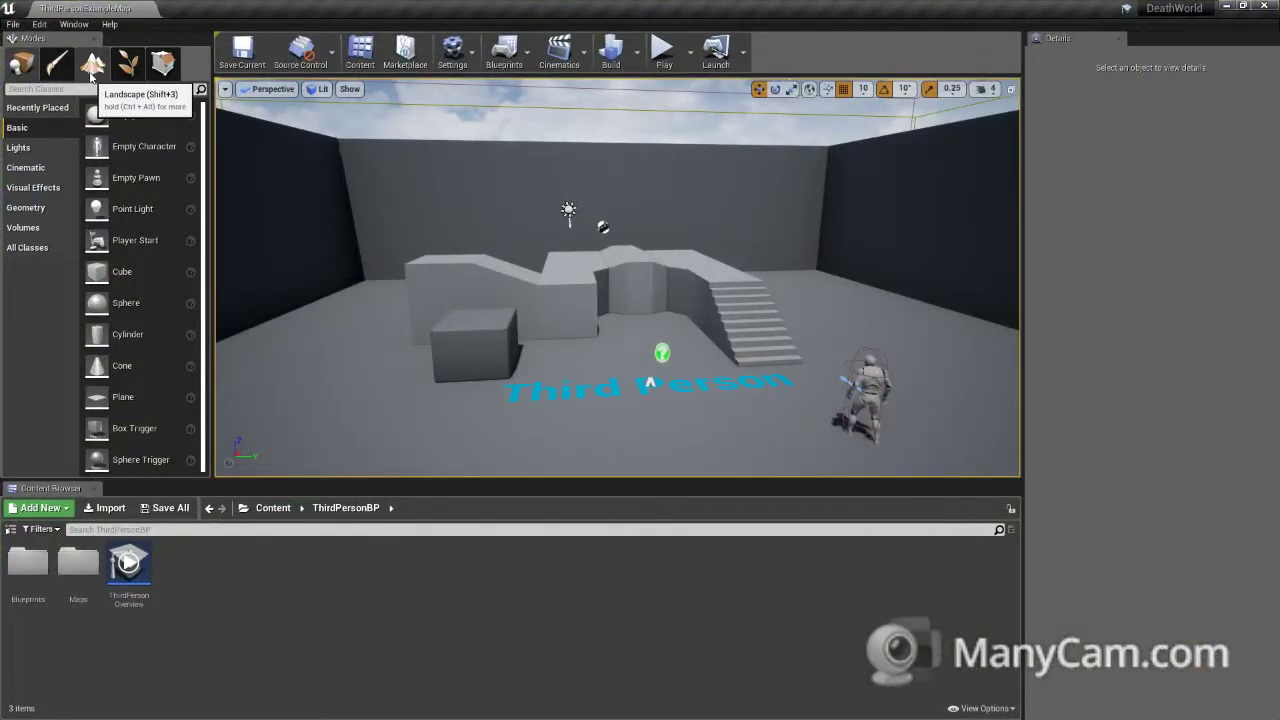
Step: Delete the Floor actor from the ThirdPersonExampleMap level
{"action": "left_click", "coordinate": [359, 346]}
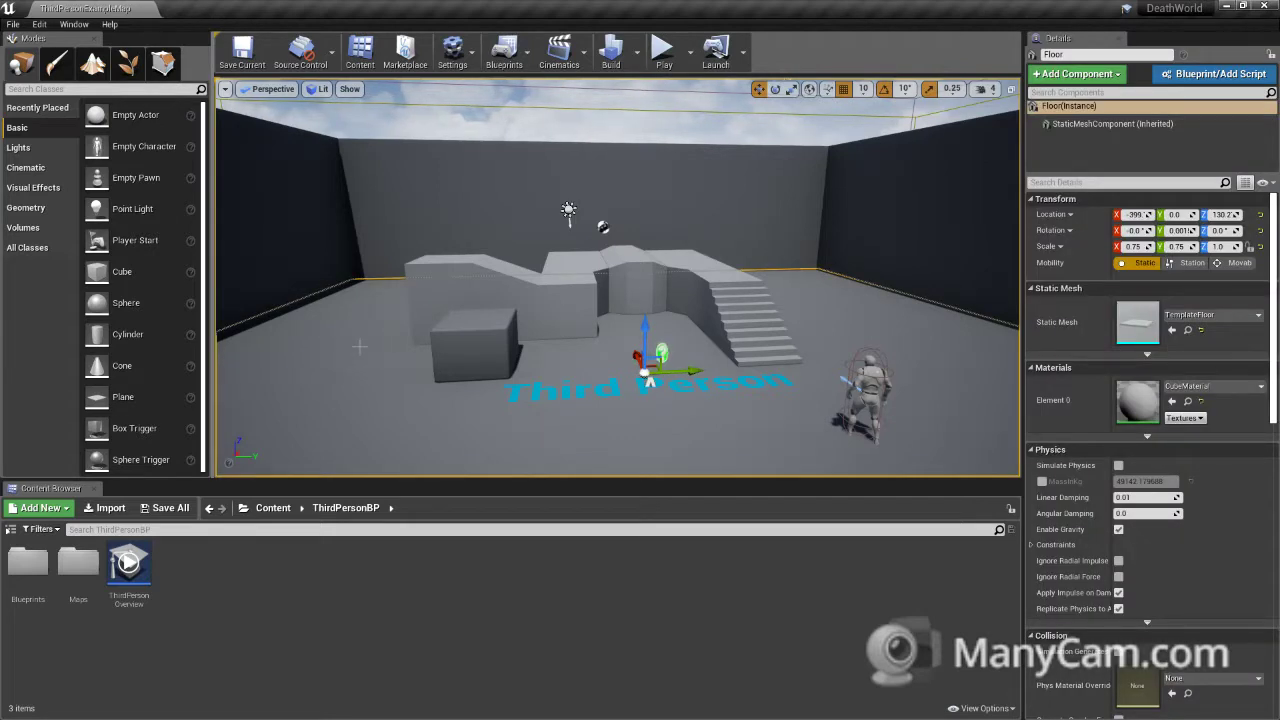
{"action": "key", "text": "Delete"}
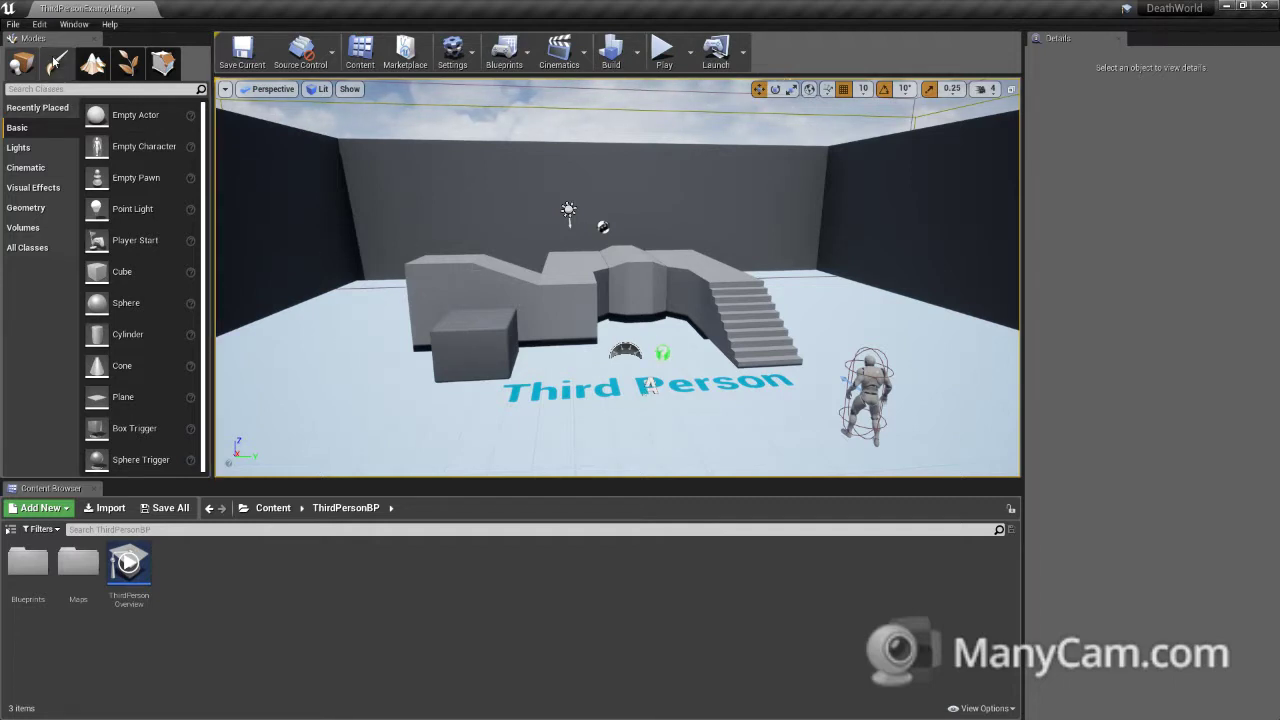
Step: Open a new Default level without saving the example map, then delete its checkered floor
{"action": "left_click", "coordinate": [13, 24]}
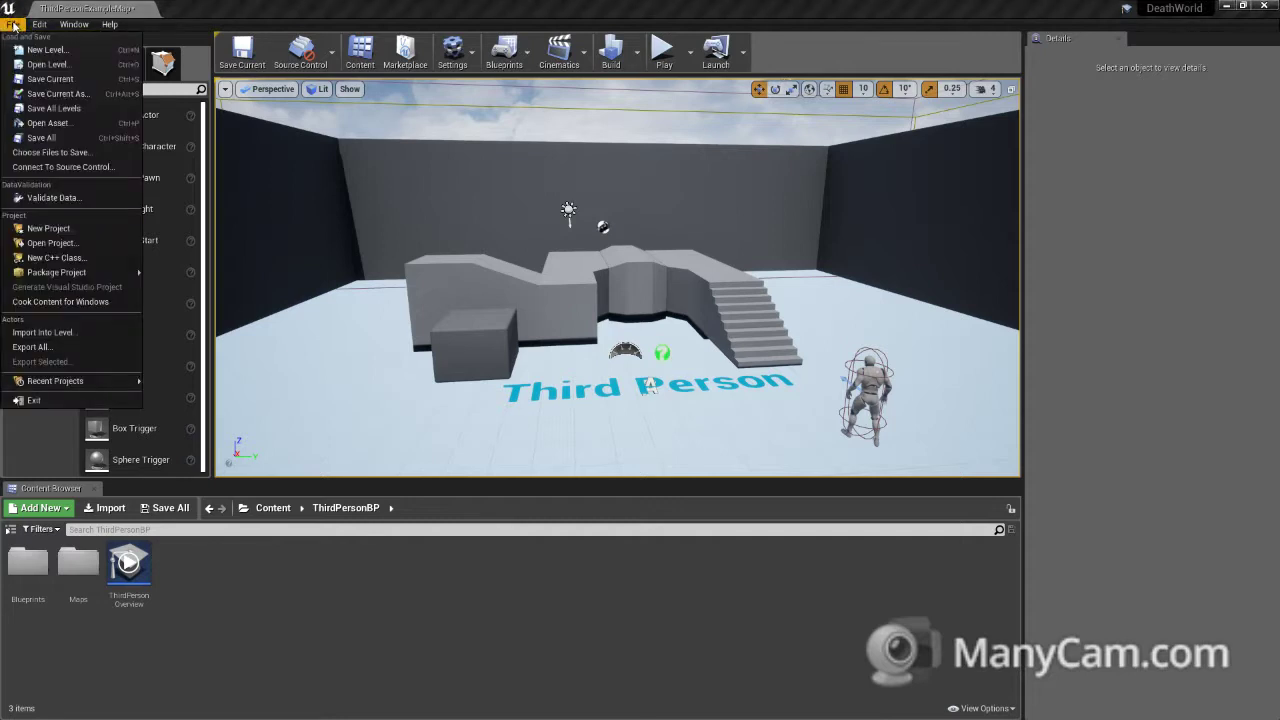
{"action": "left_click", "coordinate": [47, 50]}
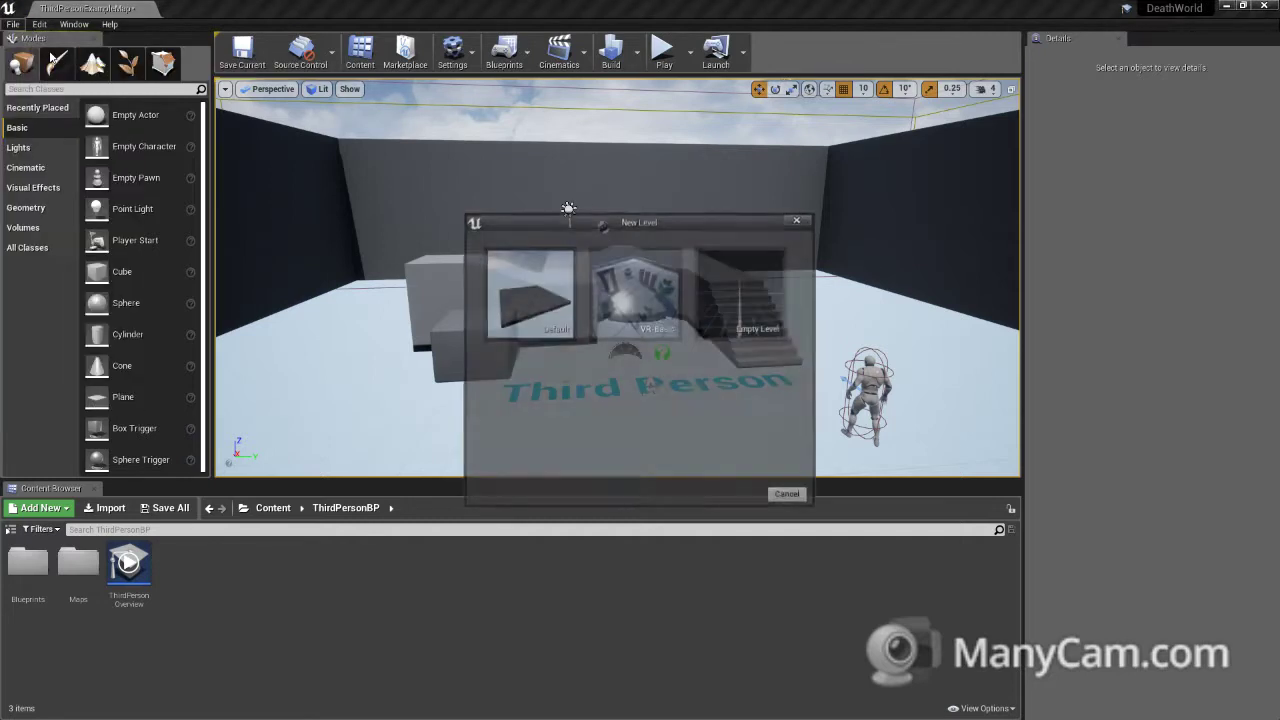
{"action": "left_click", "coordinate": [536, 296]}
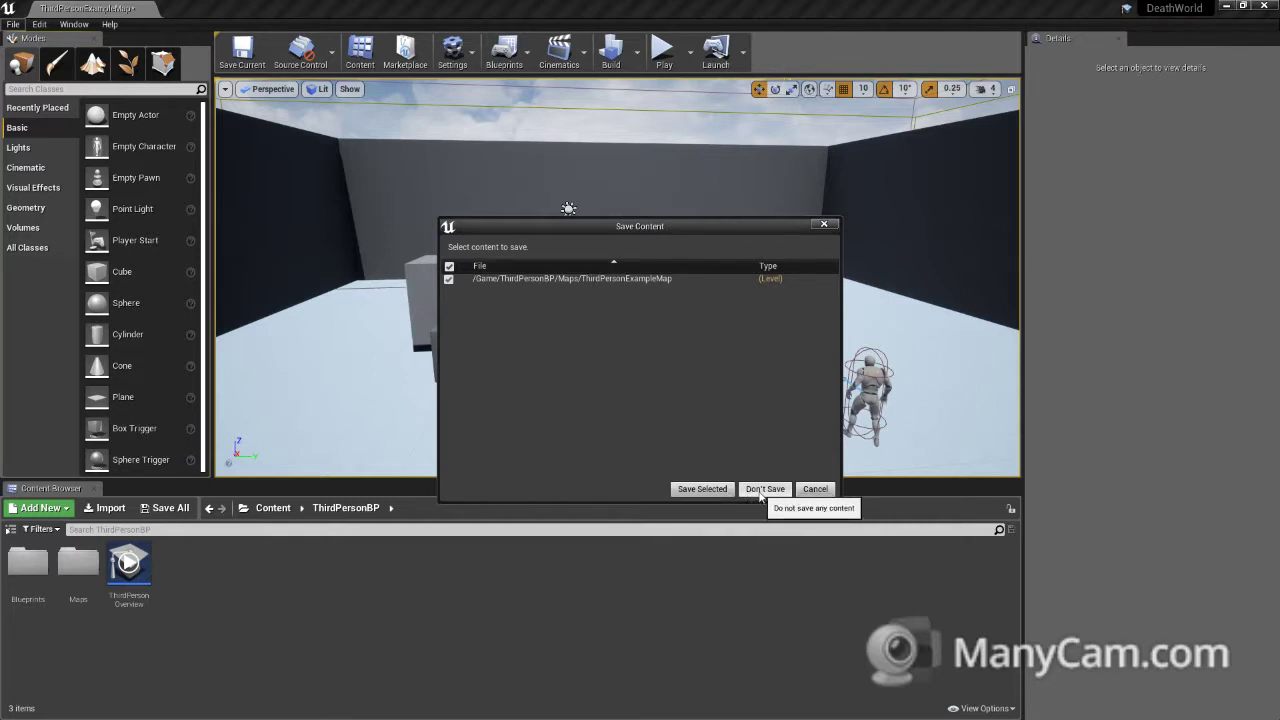
{"action": "left_click", "coordinate": [762, 490]}
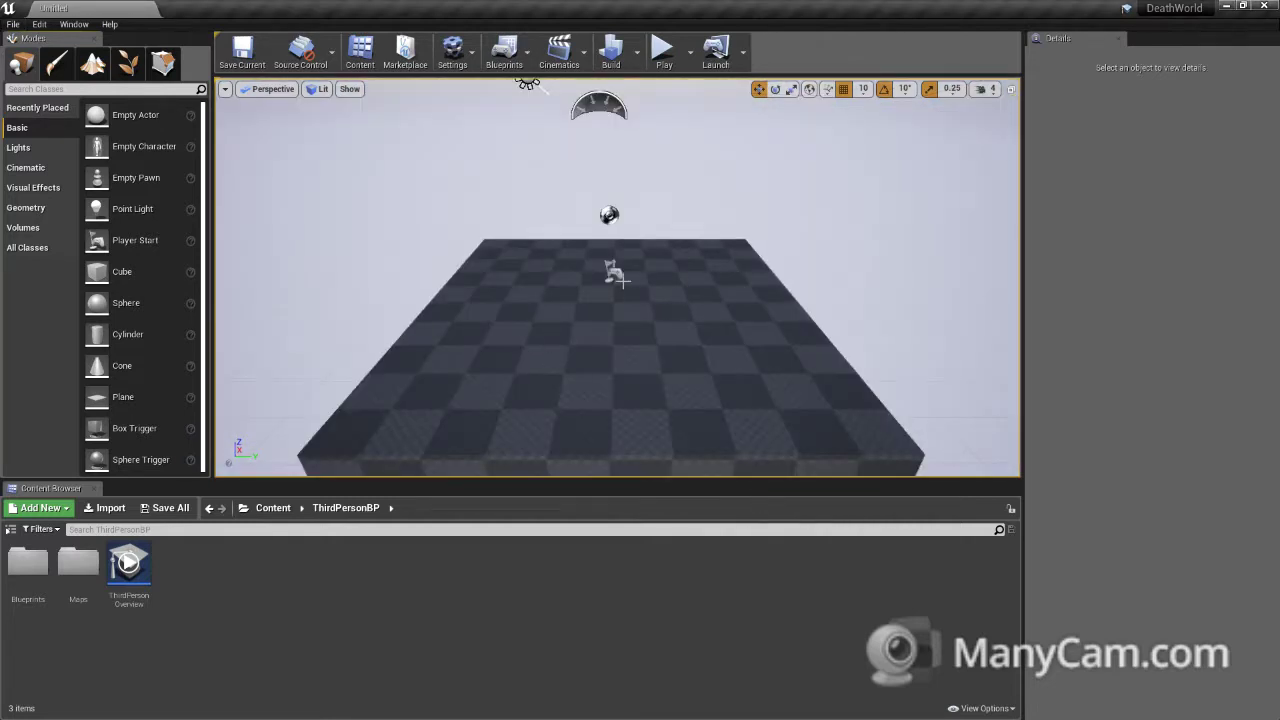
{"action": "left_click", "coordinate": [640, 366]}
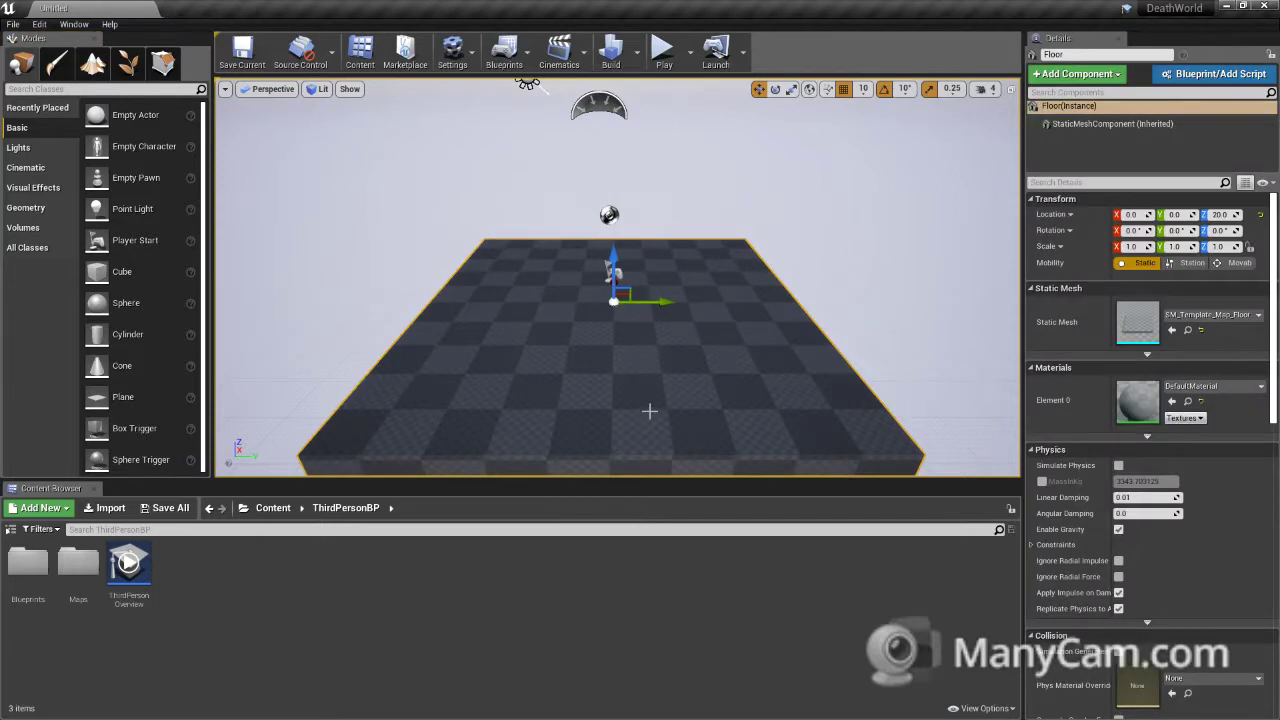
{"action": "key", "text": "Delete"}
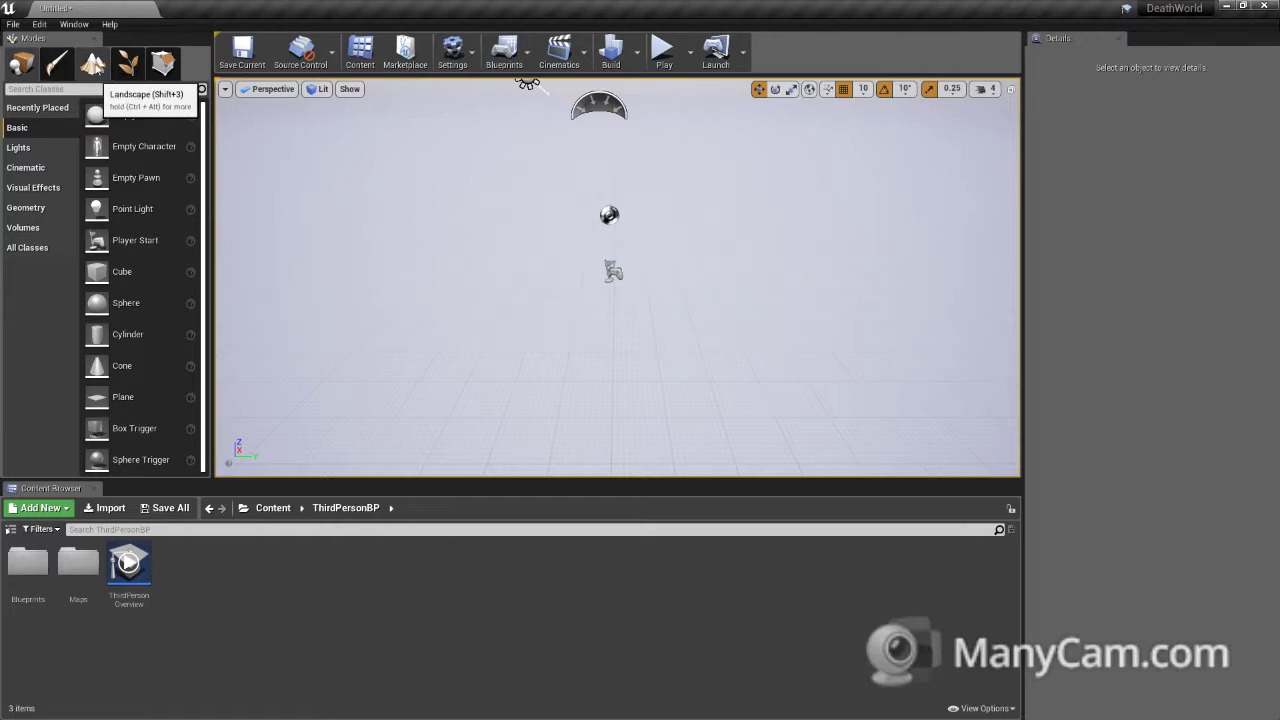
Step: Start a new landscape in Landscape mode with M_Ground_Grass as its material
{"action": "left_click", "coordinate": [93, 64]}
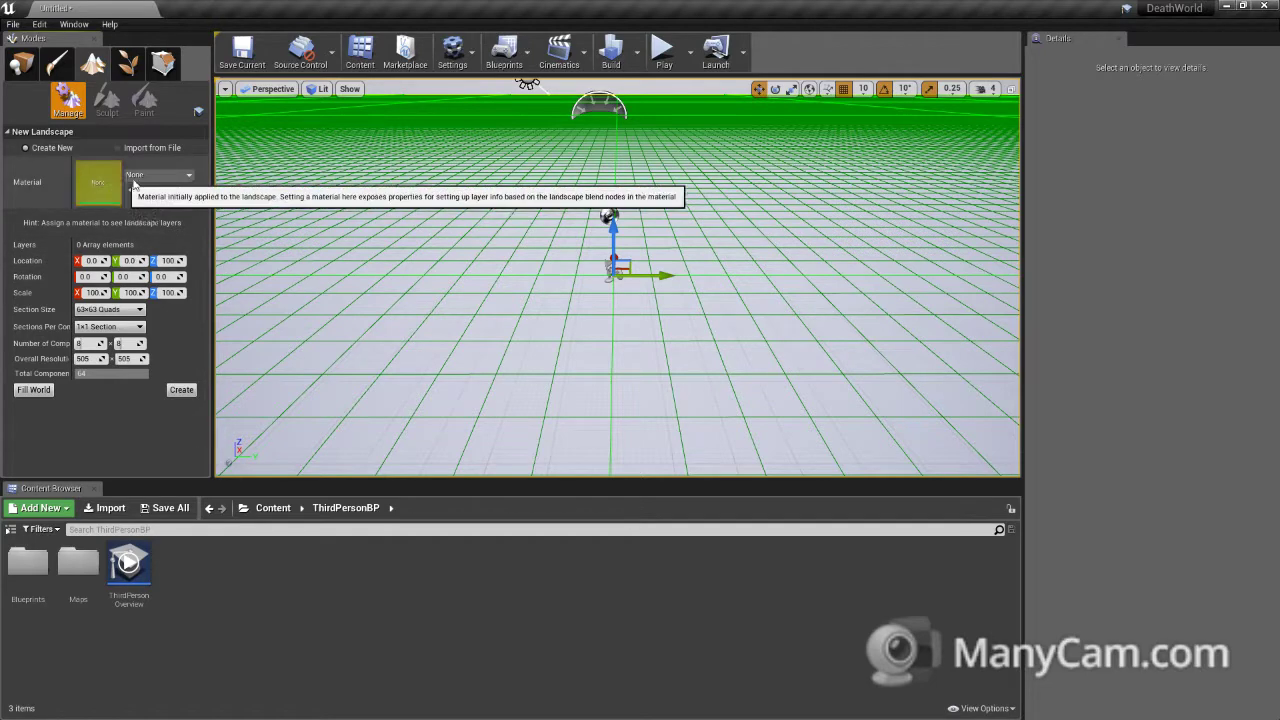
{"action": "left_click", "coordinate": [133, 177]}
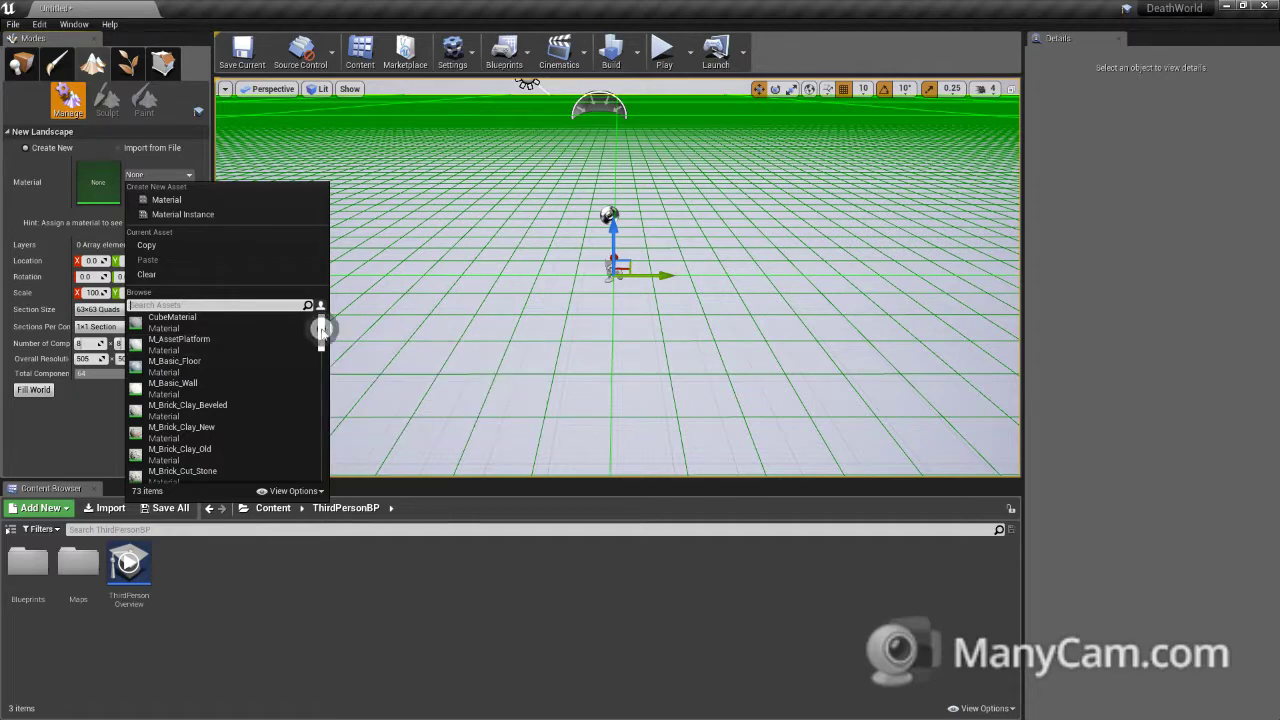
{"action": "left_click_drag", "start_coordinate": [321, 333], "coordinate": [321, 381]}
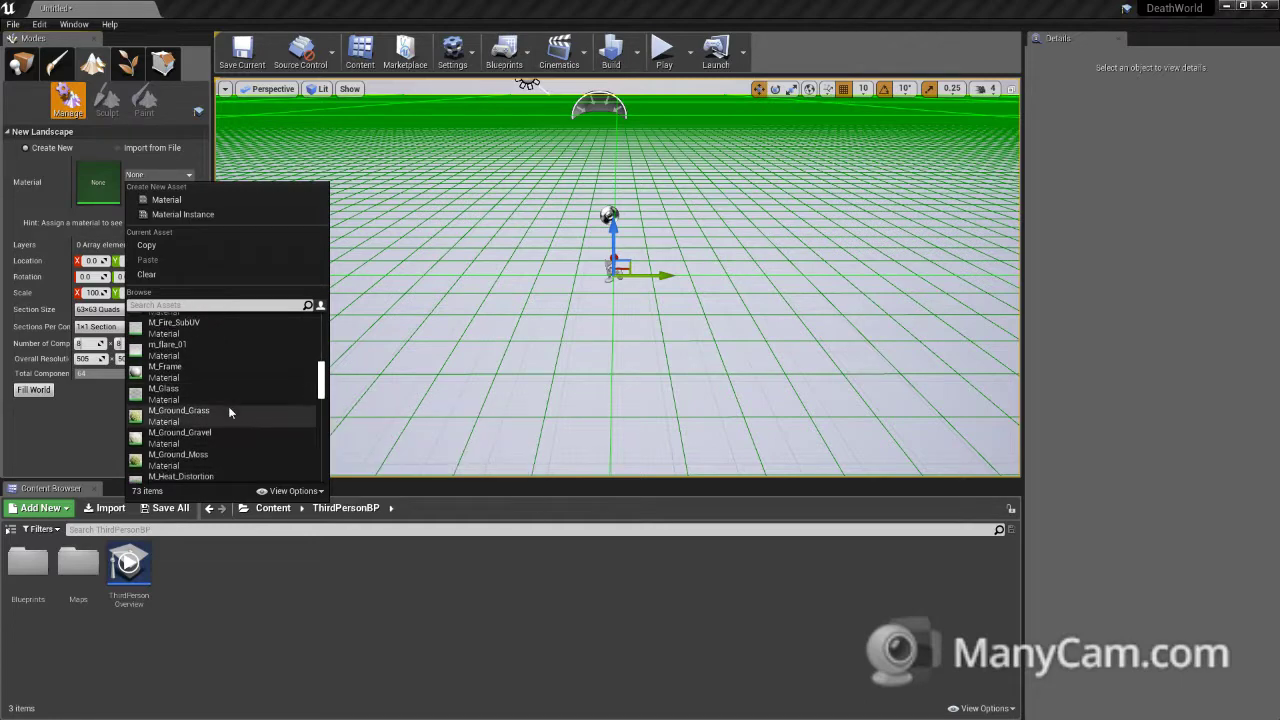
{"action": "left_click", "coordinate": [188, 412]}
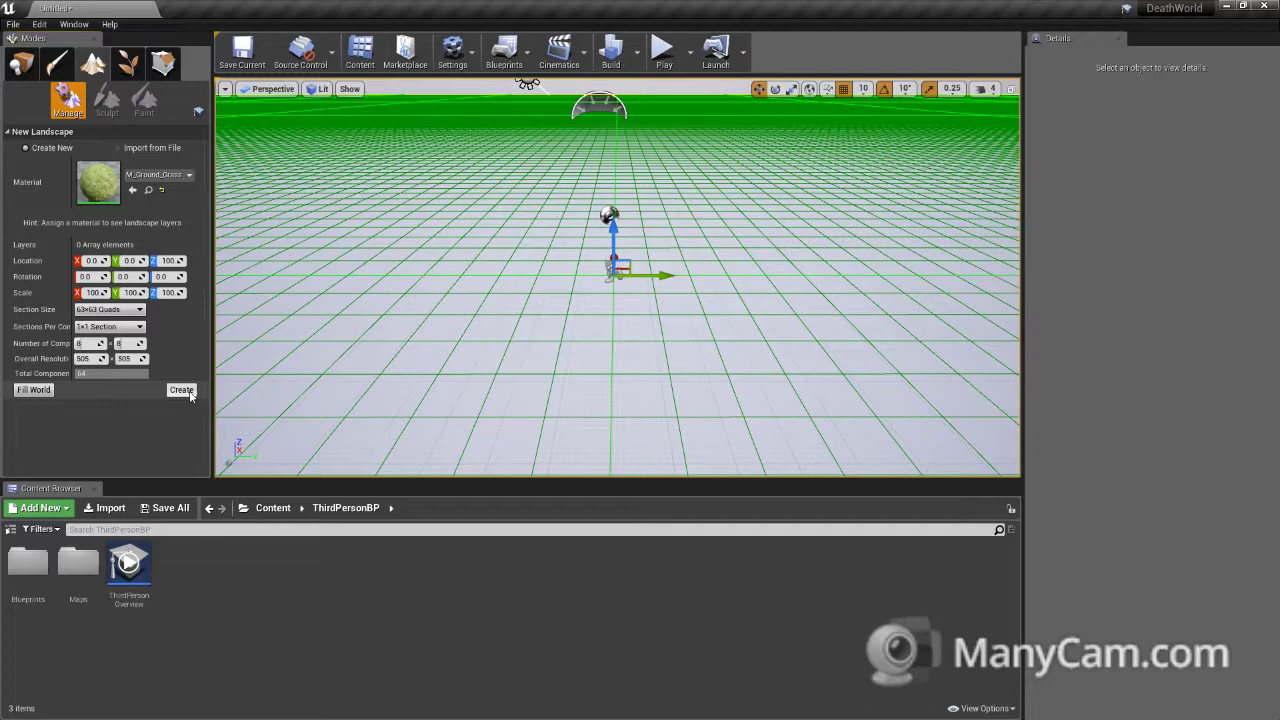
Step: Create a Fill World landscape, 8161 x 8161, using 255x255-quad sections
{"action": "left_click", "coordinate": [110, 309]}
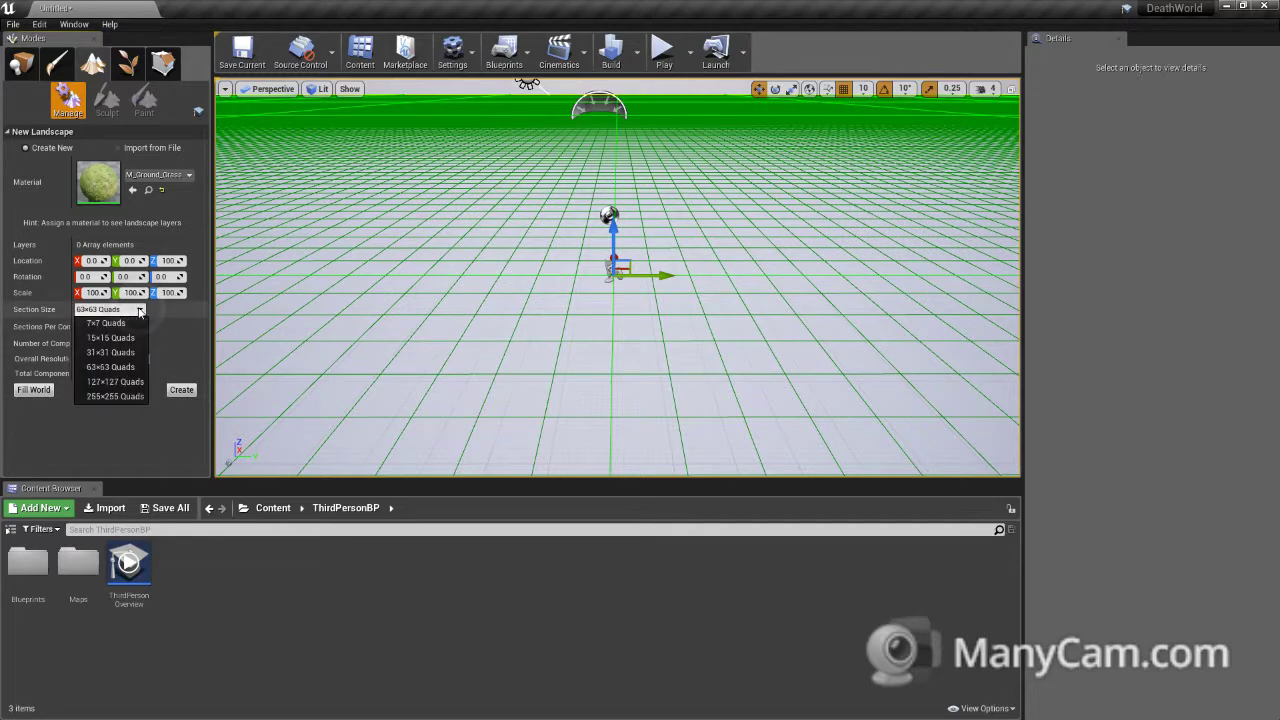
{"action": "left_click", "coordinate": [127, 399]}
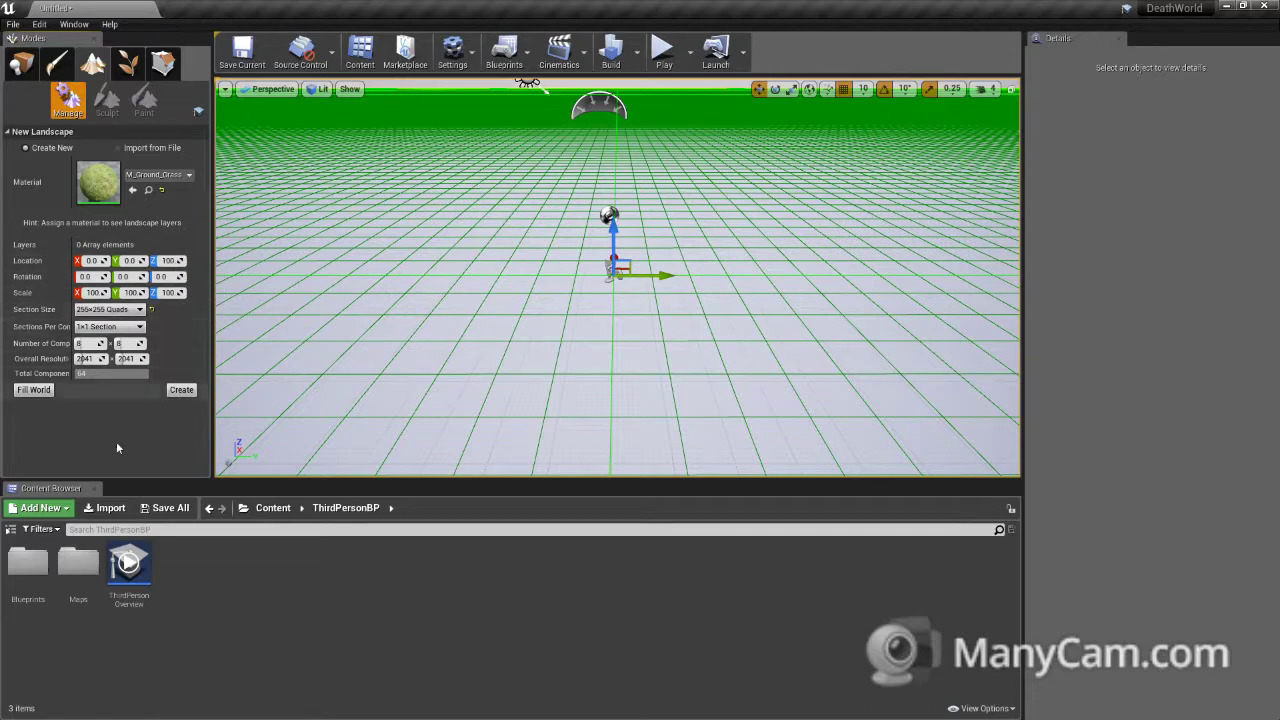
{"action": "left_click", "coordinate": [40, 391]}
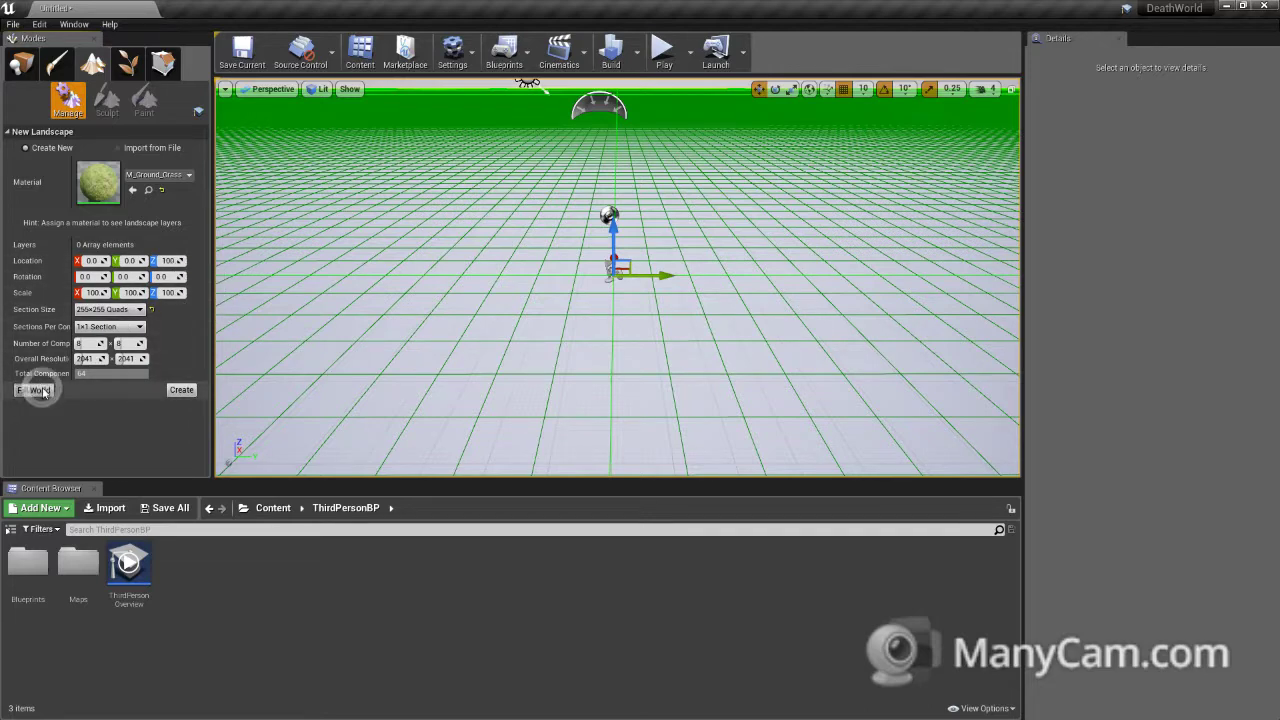
{"action": "left_click", "coordinate": [186, 391]}
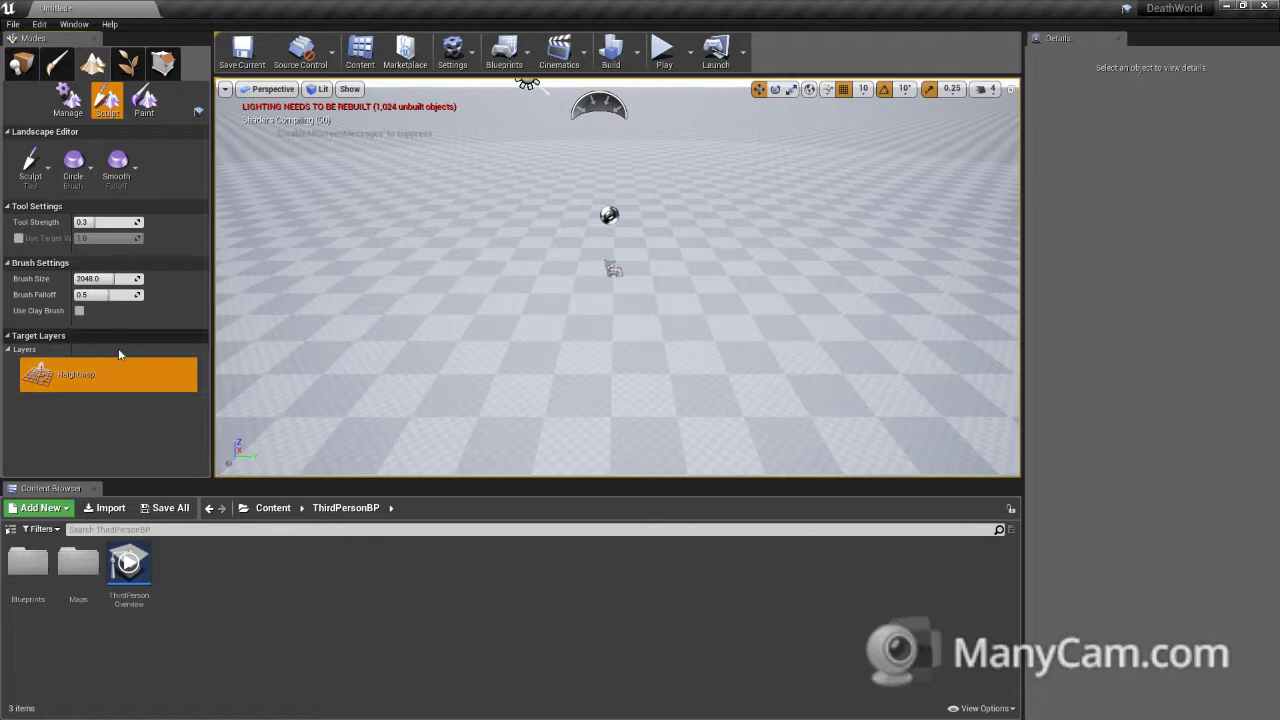
Step: Switch back to Place mode so the landscape compiles and shows its grass material
{"action": "left_click", "coordinate": [24, 65]}
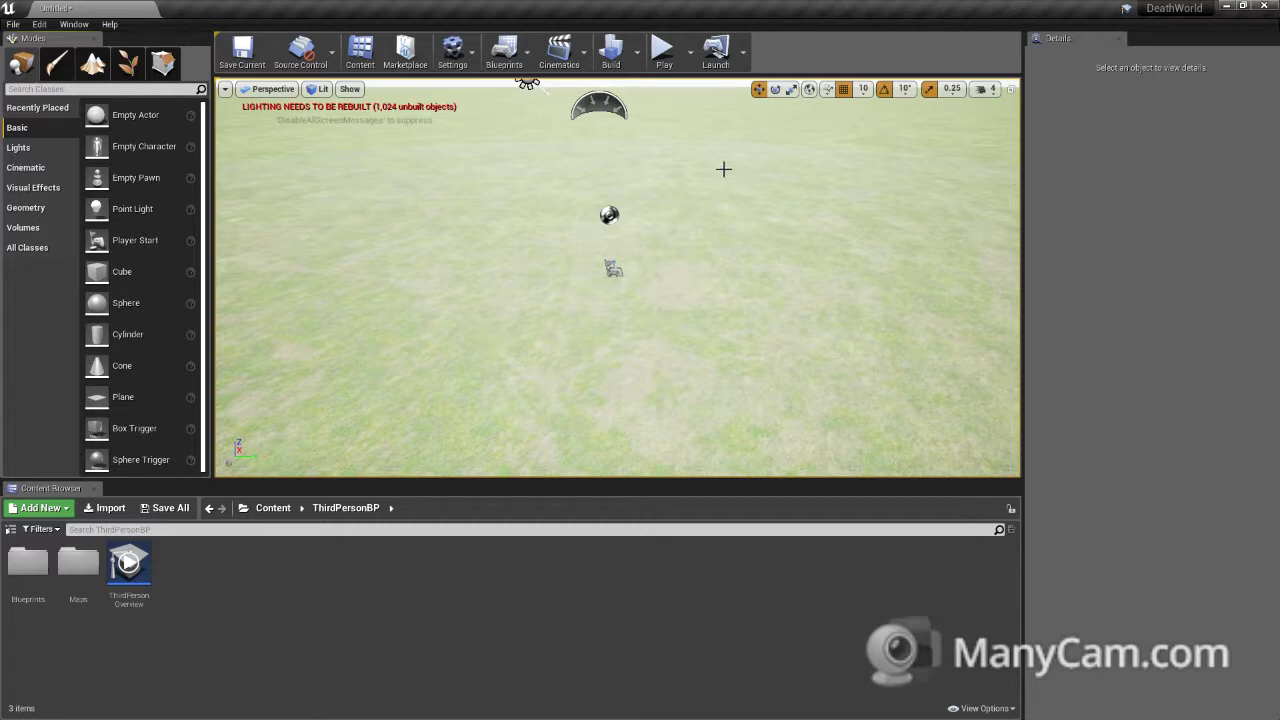
Step: Run a Play session, take control of the third-person character, then stop it
{"action": "left_click", "coordinate": [655, 55]}
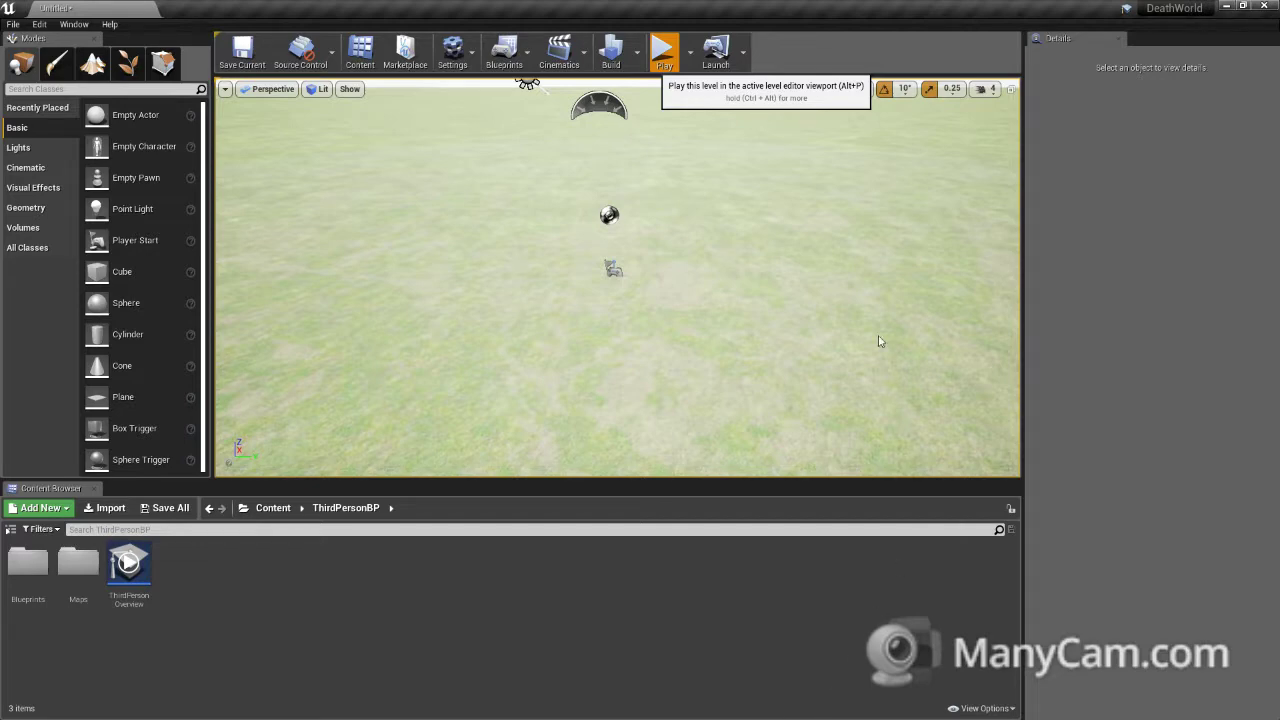
{"action": "key", "text": "alt+p"}
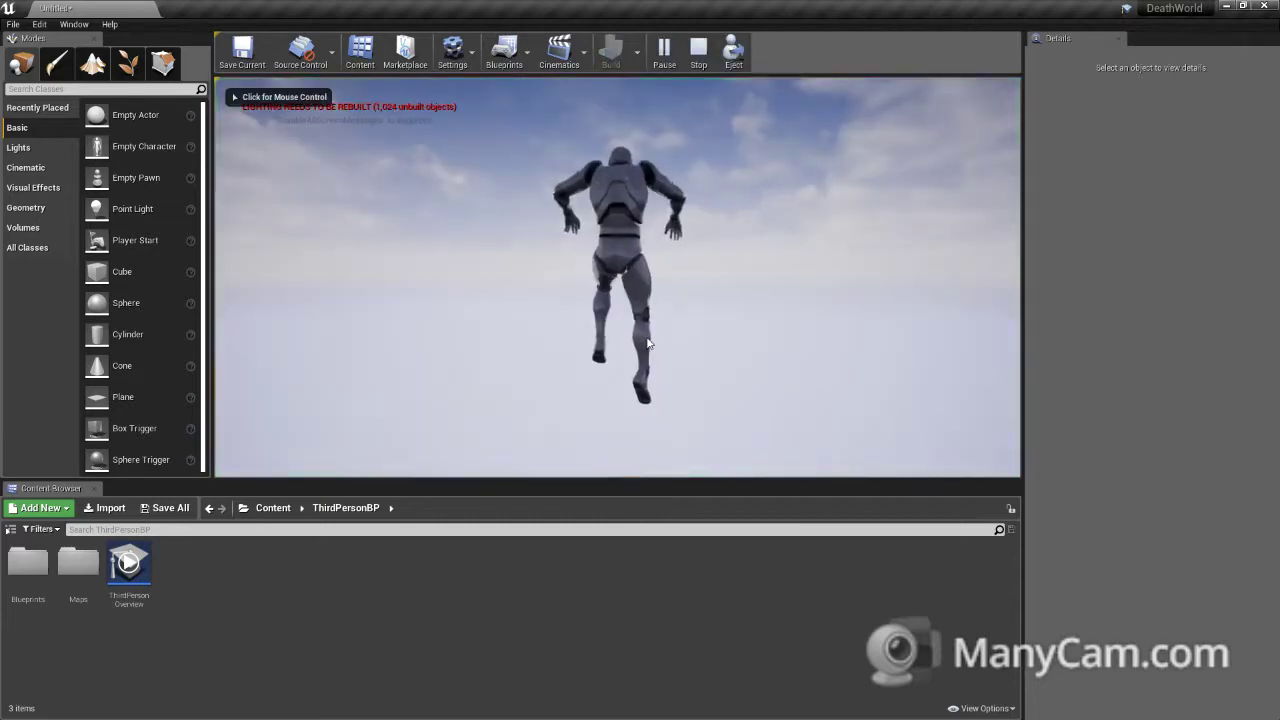
{"action": "left_click", "coordinate": [697, 277]}
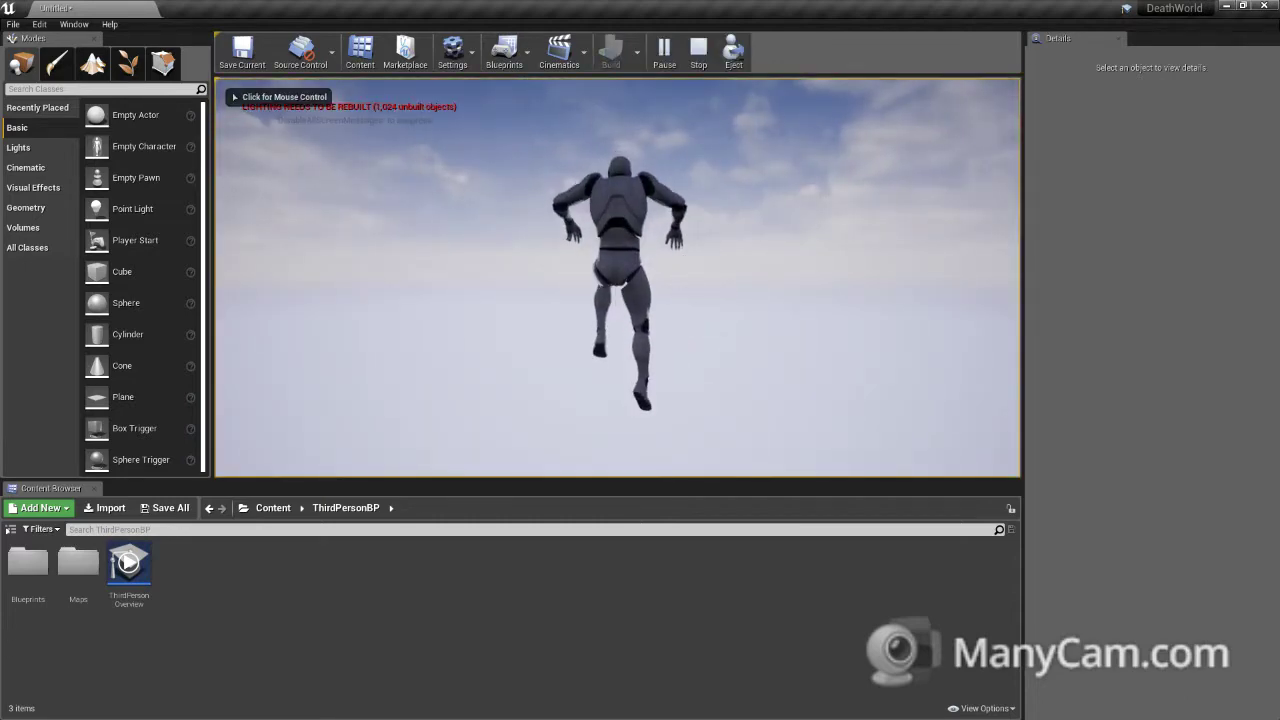
{"action": "left_click", "coordinate": [618, 277]}
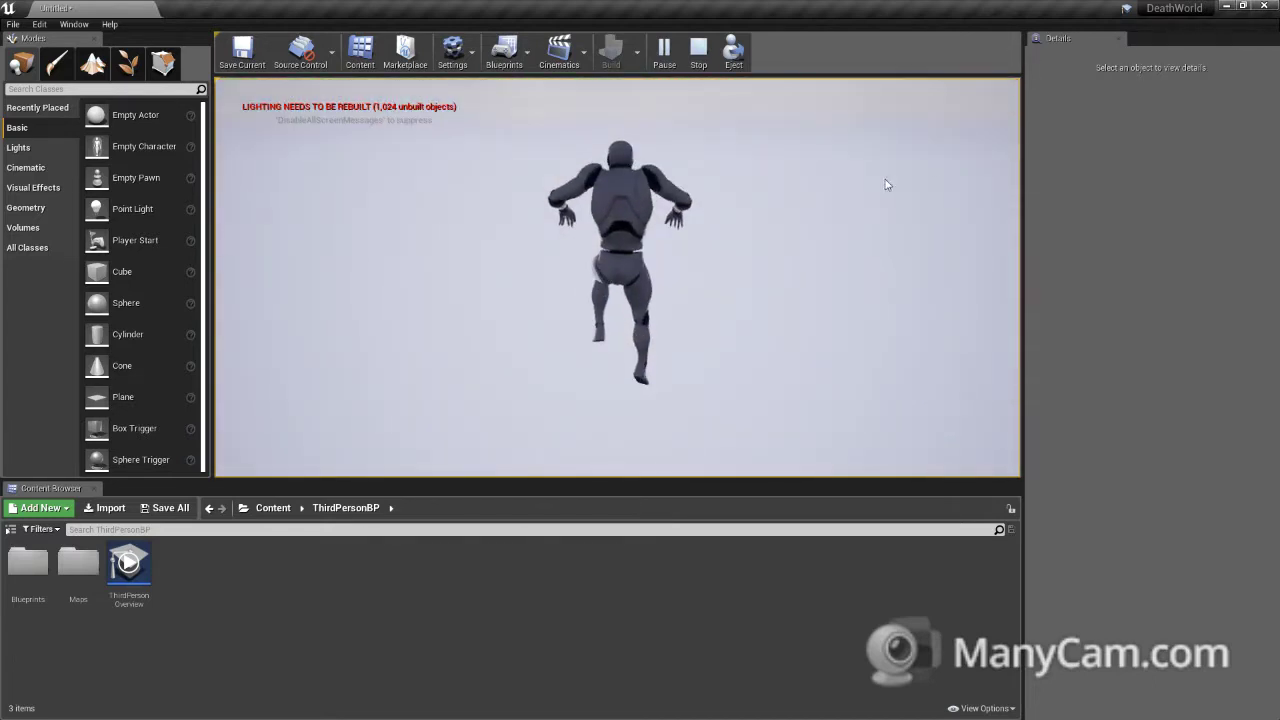
{"action": "key", "text": "Escape"}
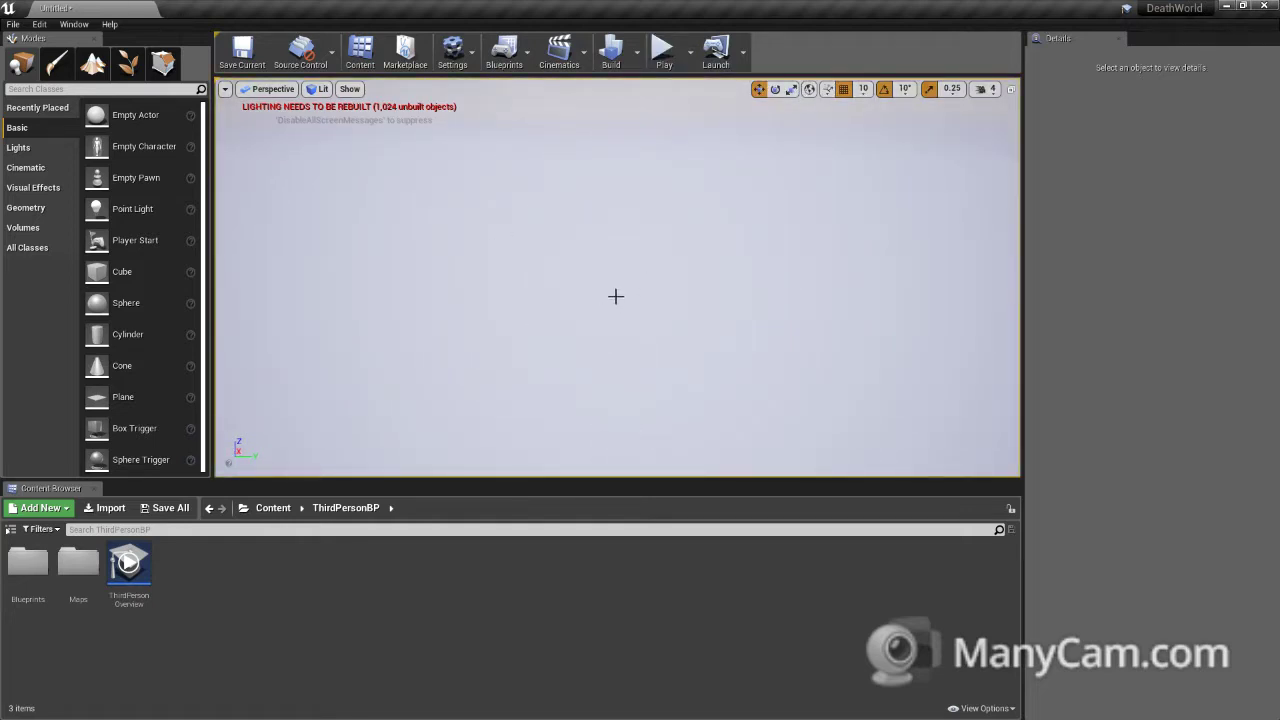
{"action": "right_click_drag", "start_coordinate": [617, 280], "coordinate": [617, 280]}
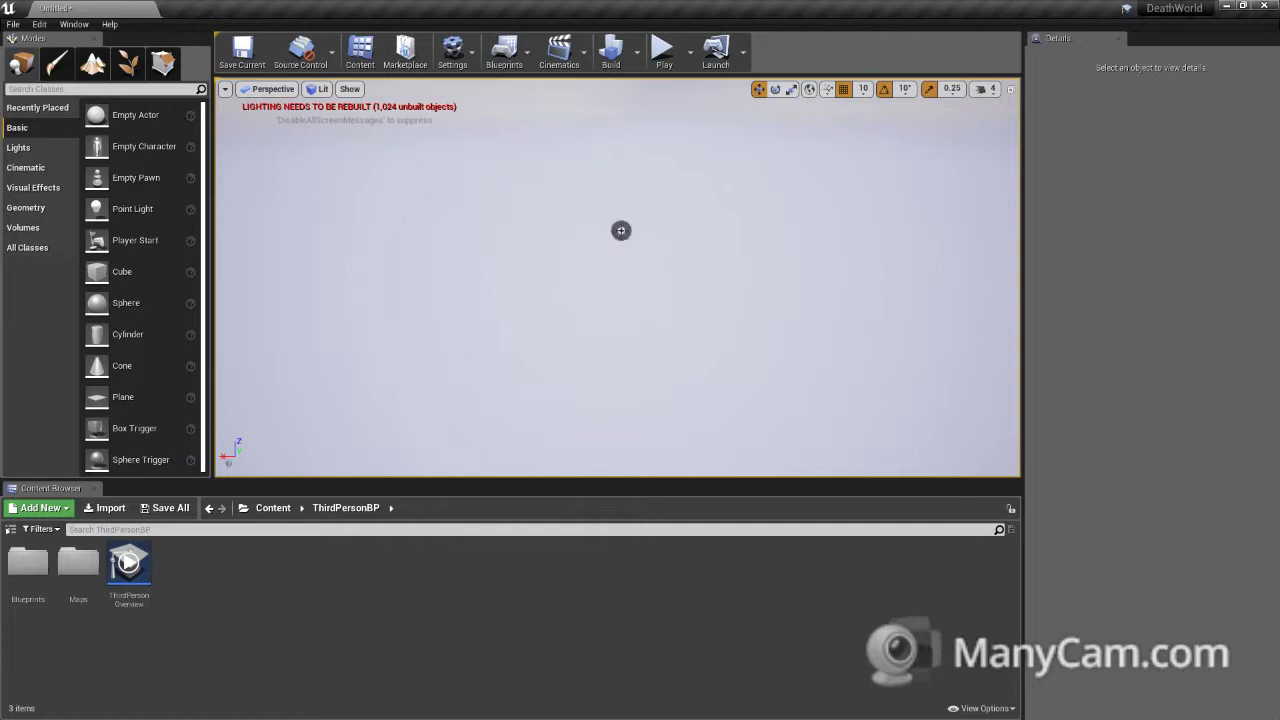
{"action": "right_click_drag", "start_coordinate": [620, 228], "coordinate": [620, 228]}
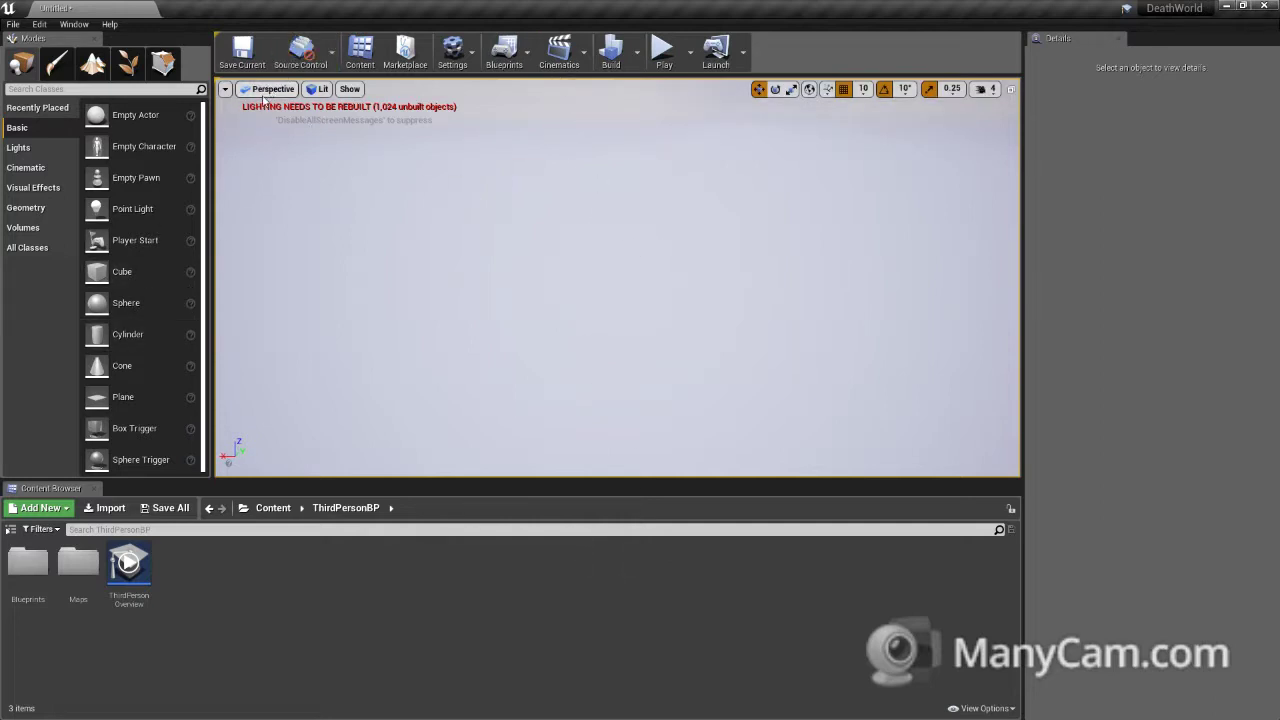
{"action": "left_click", "coordinate": [267, 90]}
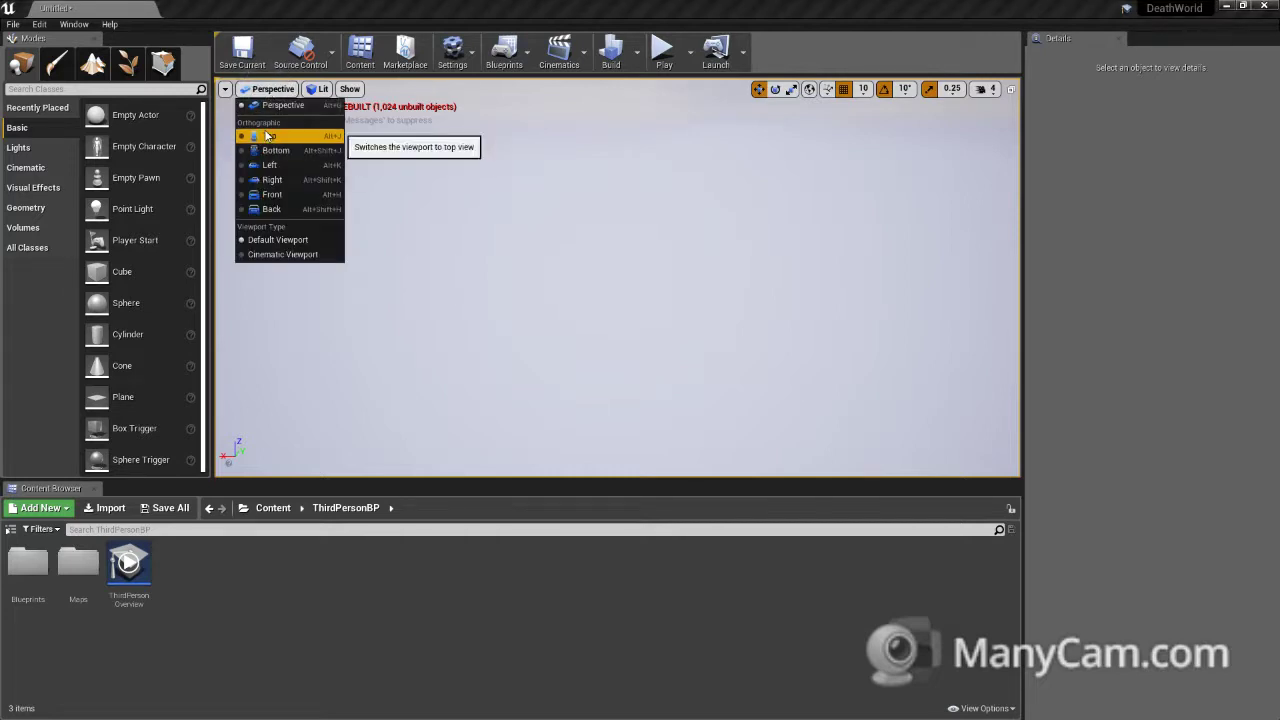
{"action": "left_click", "coordinate": [266, 136]}
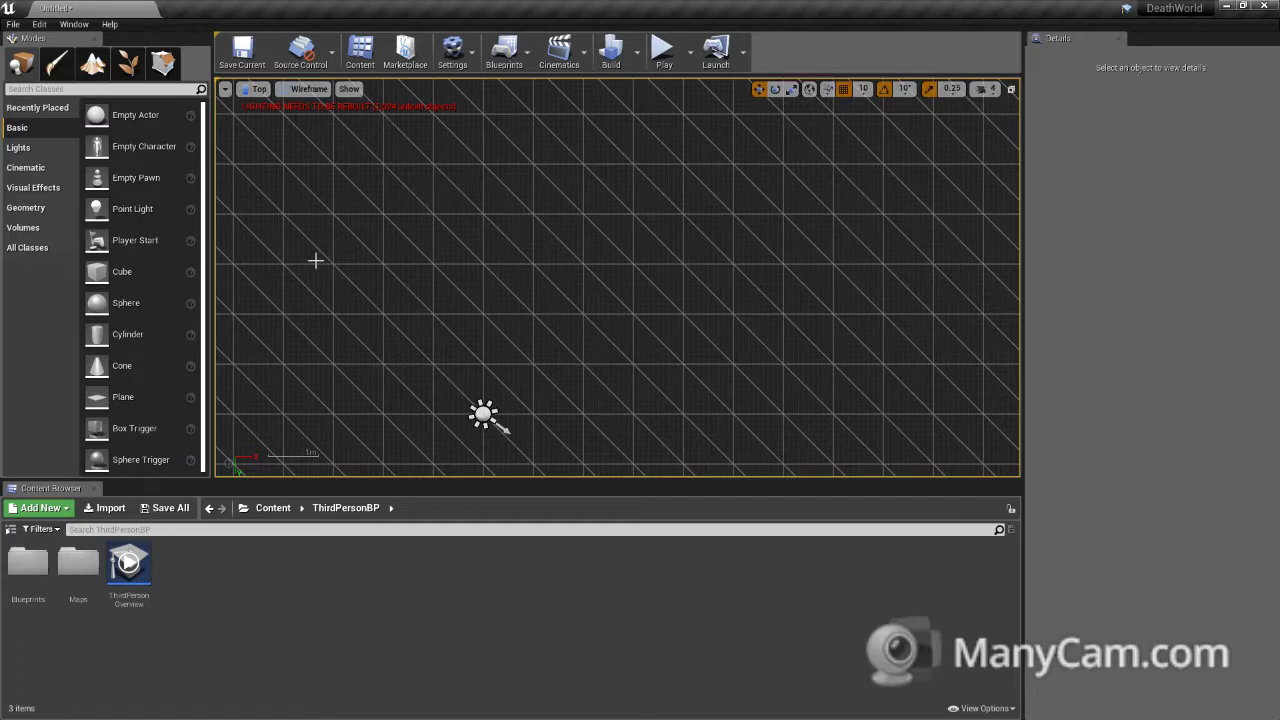
{"action": "scroll", "coordinate": [750, 223], "scroll_direction": "down", "scroll_amount": 2}
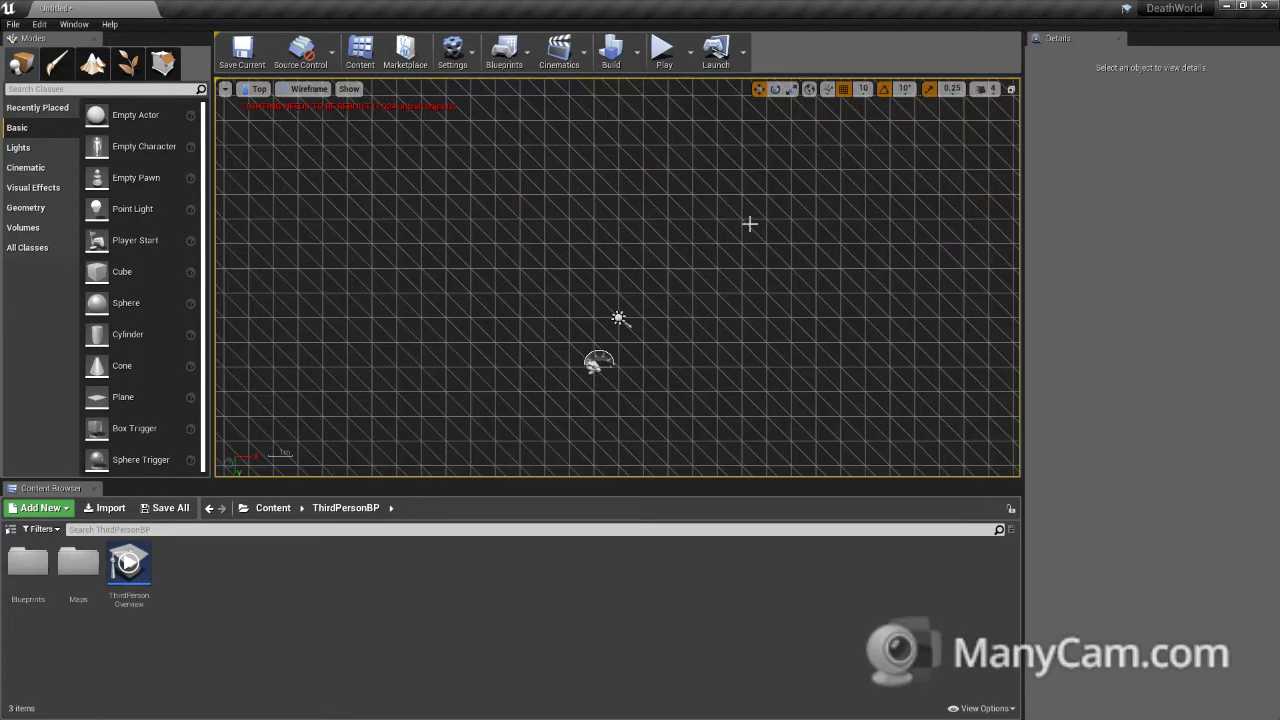
{"action": "scroll", "coordinate": [694, 316], "scroll_direction": "down", "scroll_amount": 2}
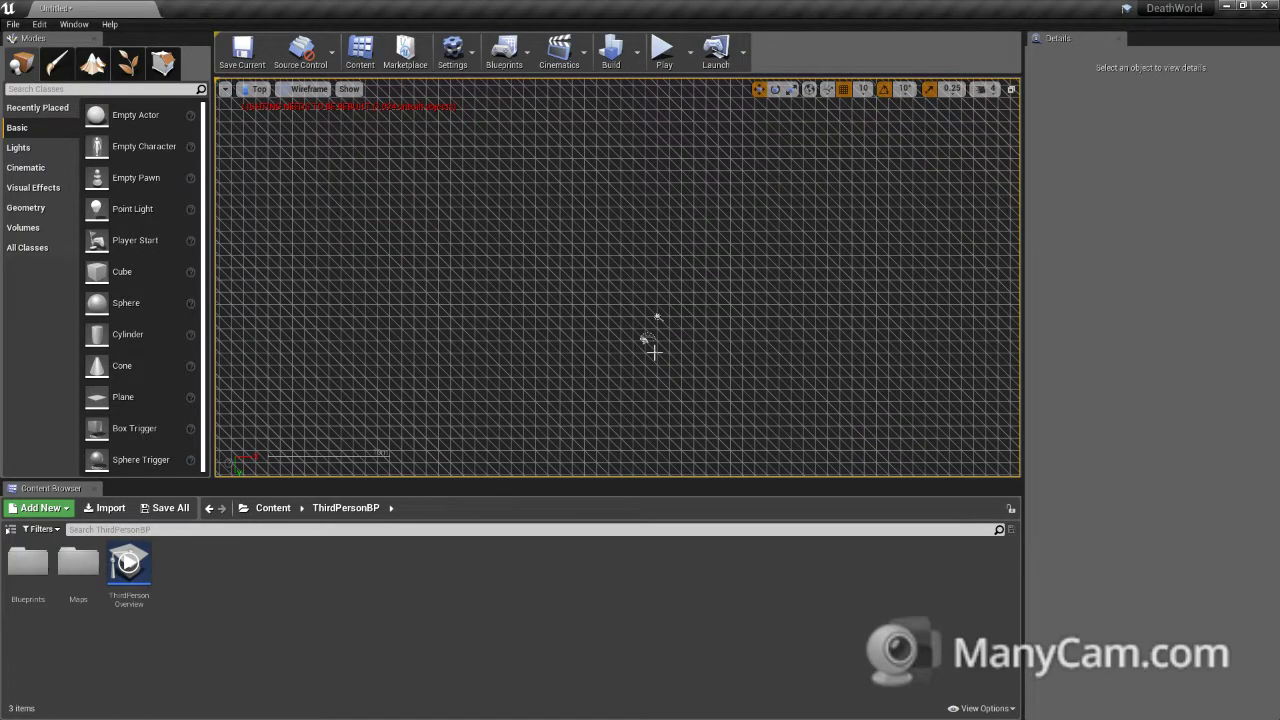
{"action": "scroll", "coordinate": [654, 352], "scroll_direction": "up", "scroll_amount": 2}
{"action": "scroll", "coordinate": [654, 352], "scroll_direction": "up", "scroll_amount": 2}
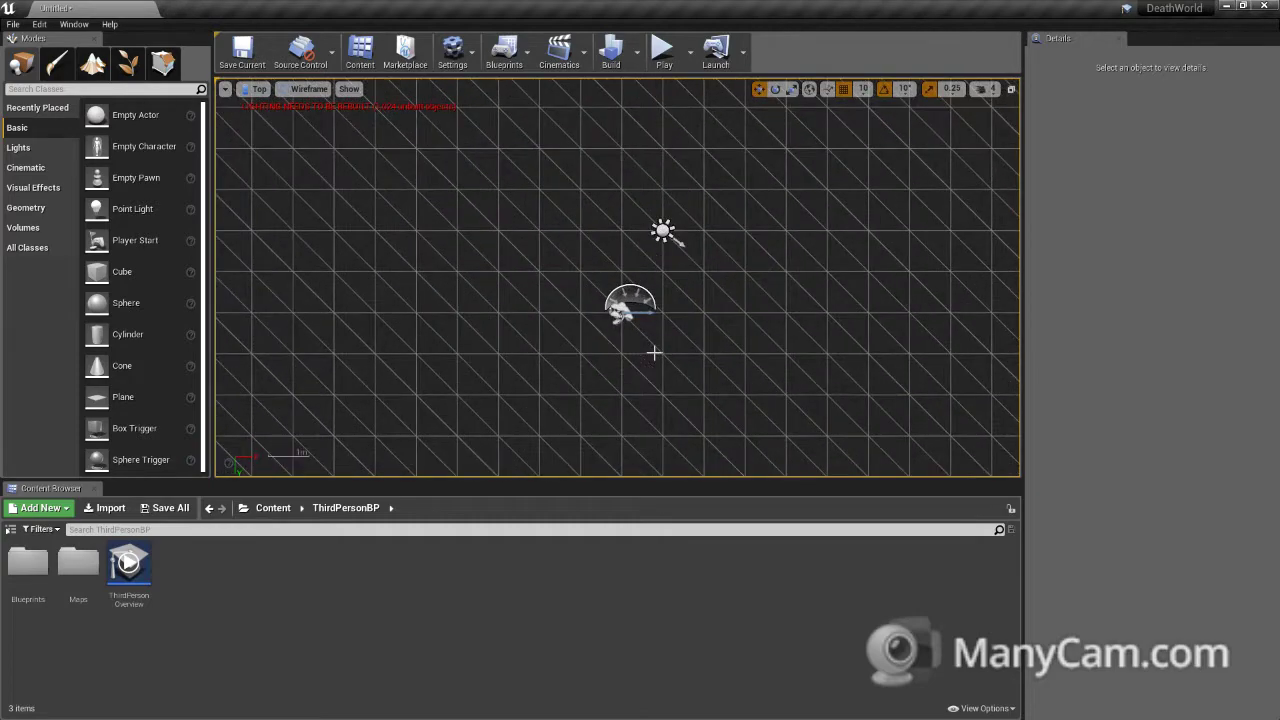
{"action": "scroll", "coordinate": [654, 352], "scroll_direction": "up", "scroll_amount": 3}
{"action": "scroll", "coordinate": [654, 352], "scroll_direction": "up", "scroll_amount": 3}
{"action": "scroll", "coordinate": [654, 352], "scroll_direction": "up", "scroll_amount": 2}
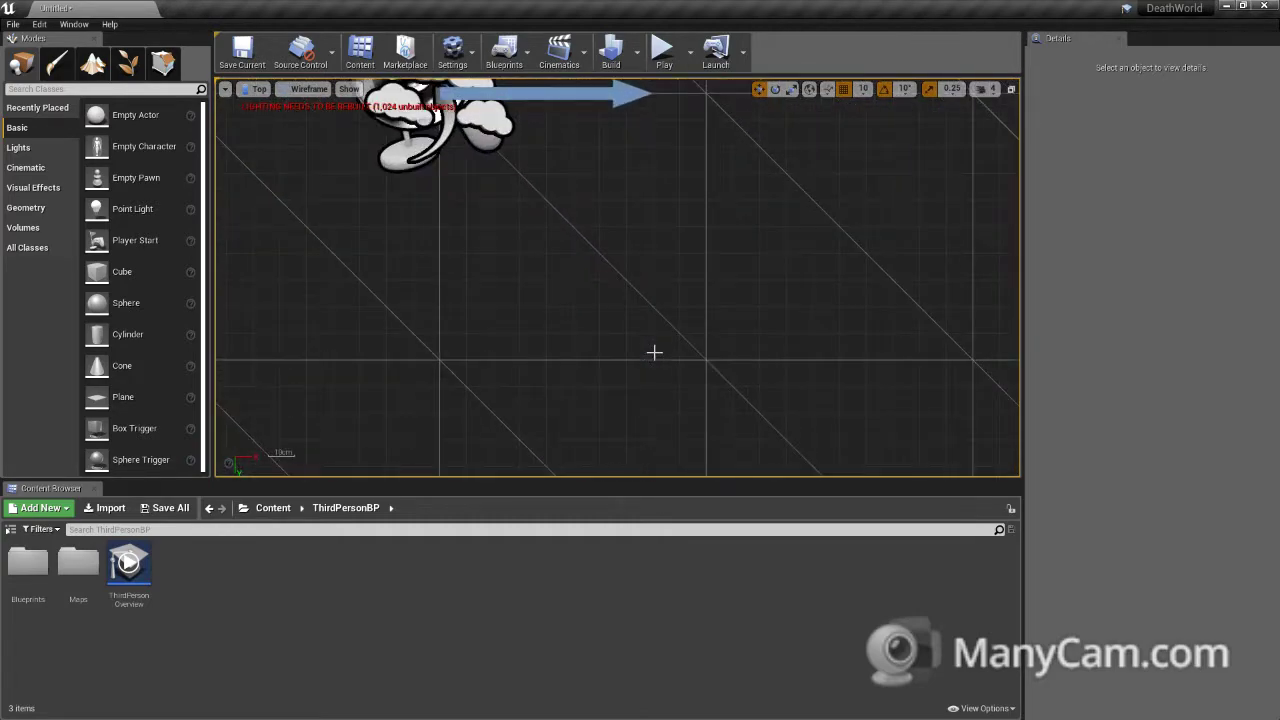
{"action": "scroll", "coordinate": [654, 352], "scroll_direction": "down", "scroll_amount": 3}
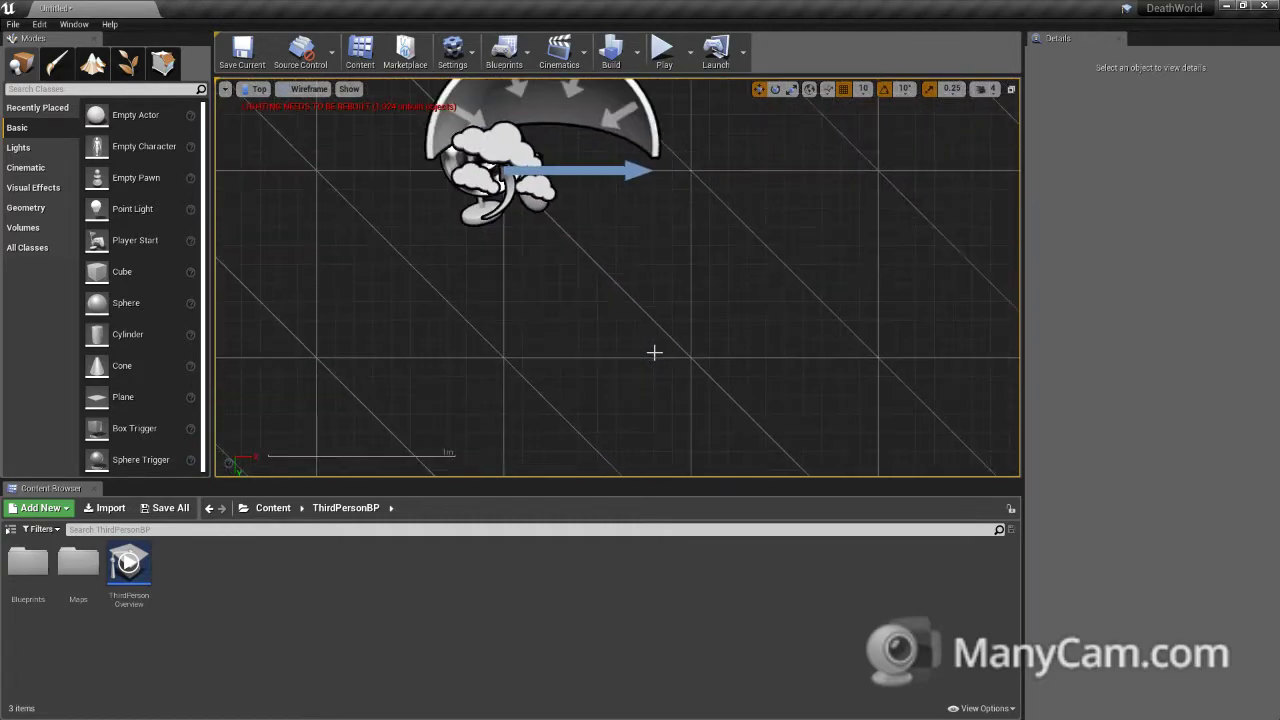
{"action": "left_click", "coordinate": [225, 89]}
{"action": "left_click", "coordinate": [257, 89]}
{"action": "left_click", "coordinate": [252, 92]}
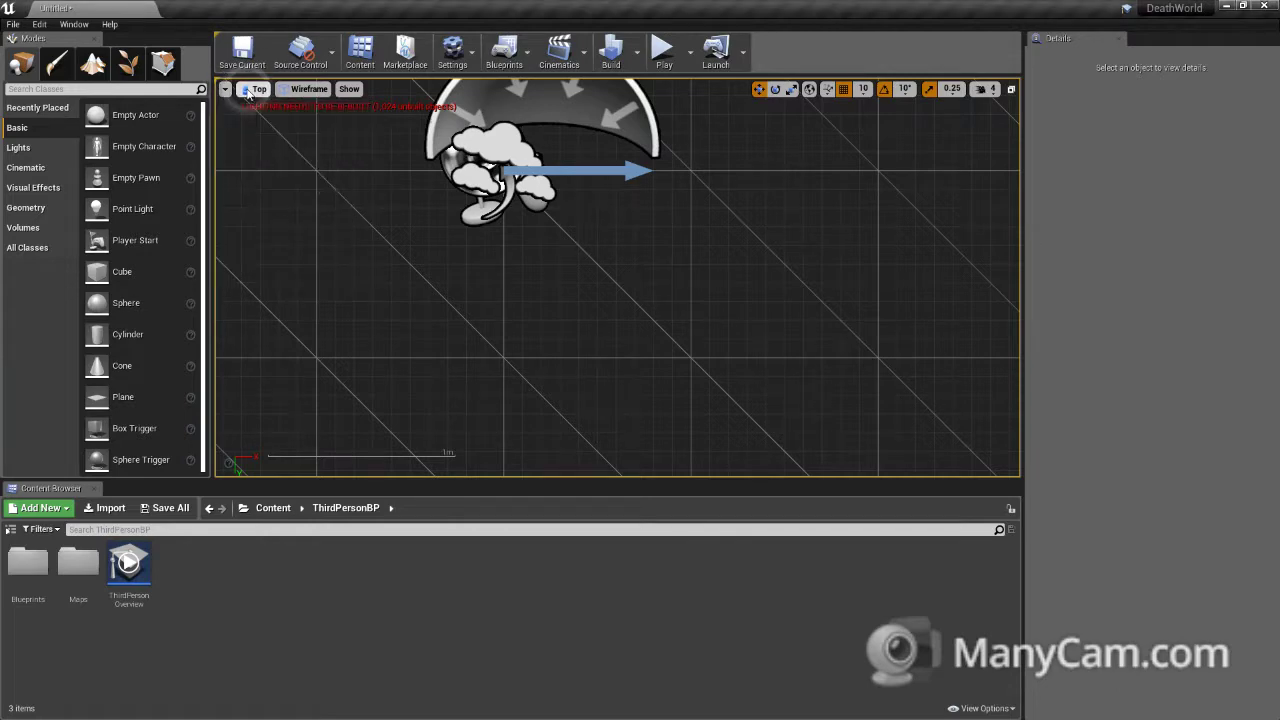
{"action": "left_click", "coordinate": [259, 91]}
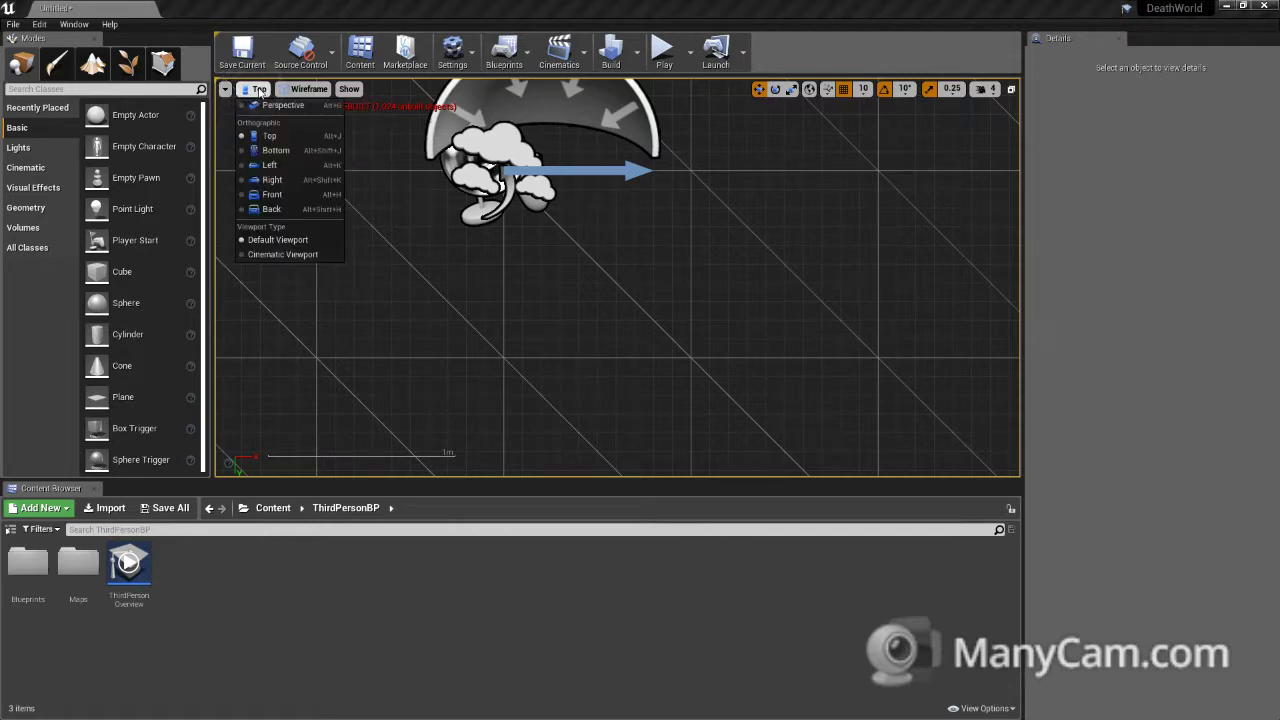
{"action": "left_click", "coordinate": [278, 108]}
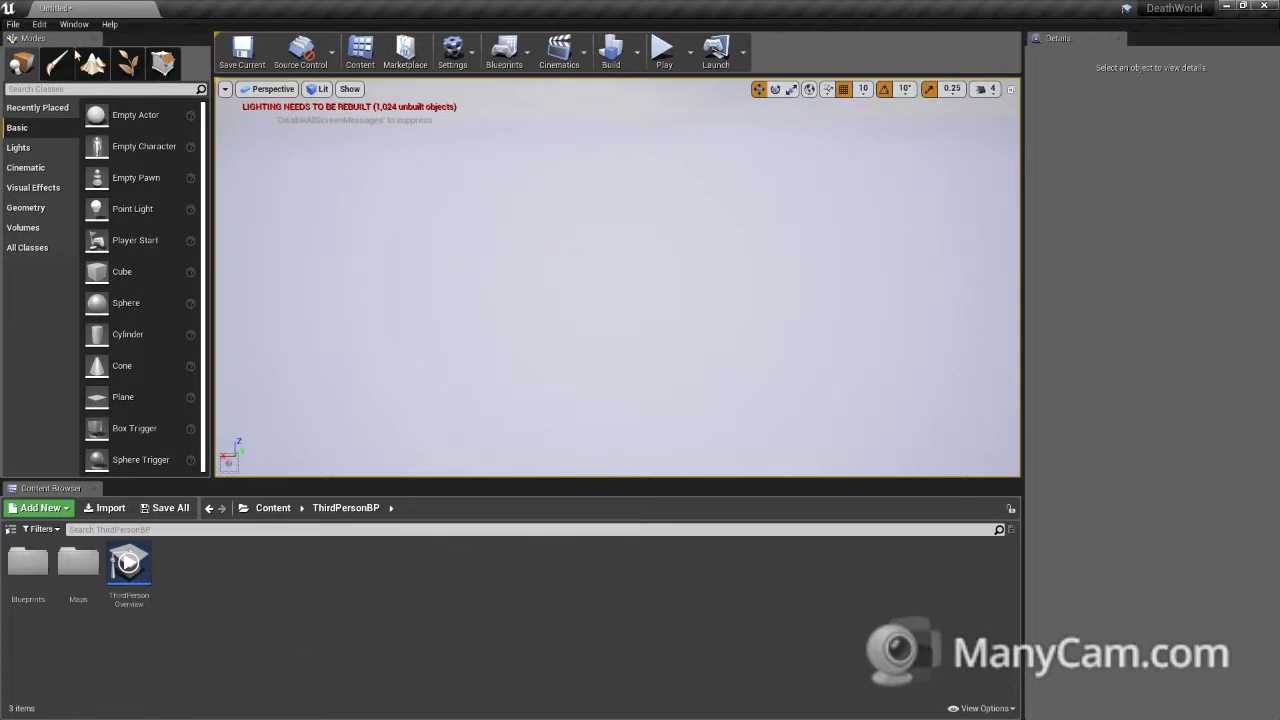
Step: In Save Level As, create a new OWRPG folder under Content and open it
{"action": "left_click", "coordinate": [12, 25]}
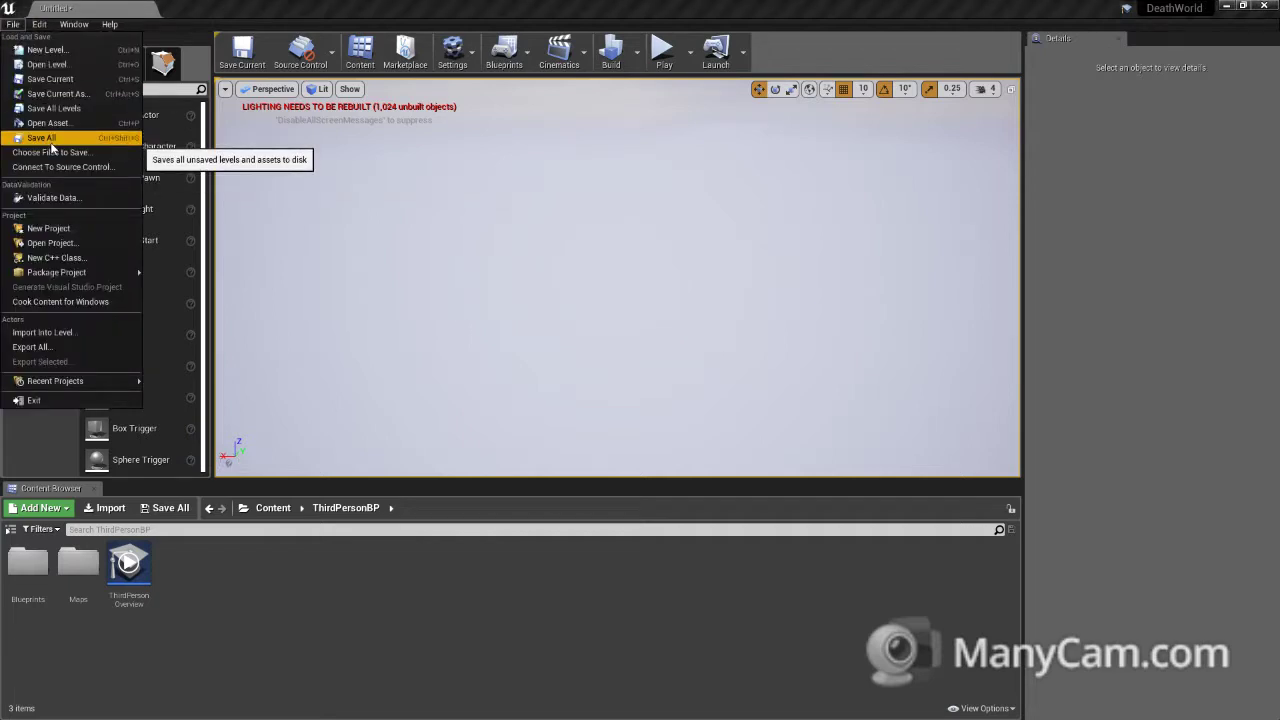
{"action": "left_click", "coordinate": [50, 142]}
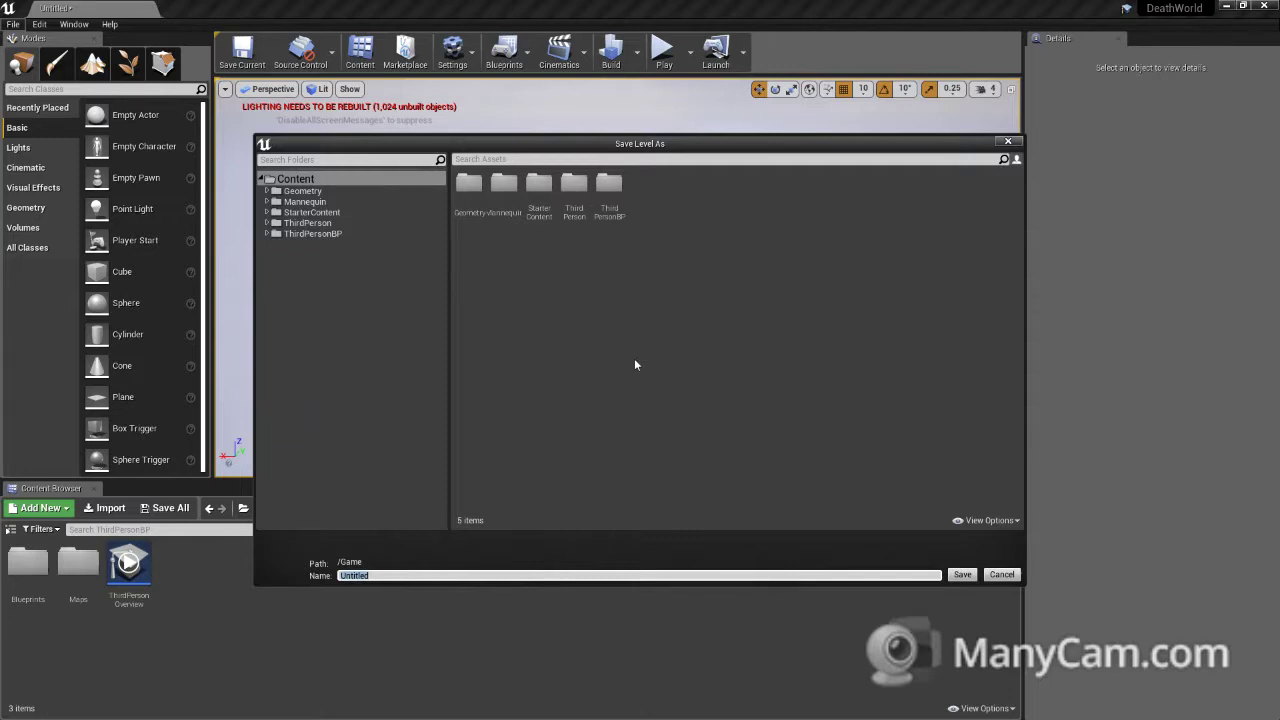
{"action": "right_click", "coordinate": [707, 195]}
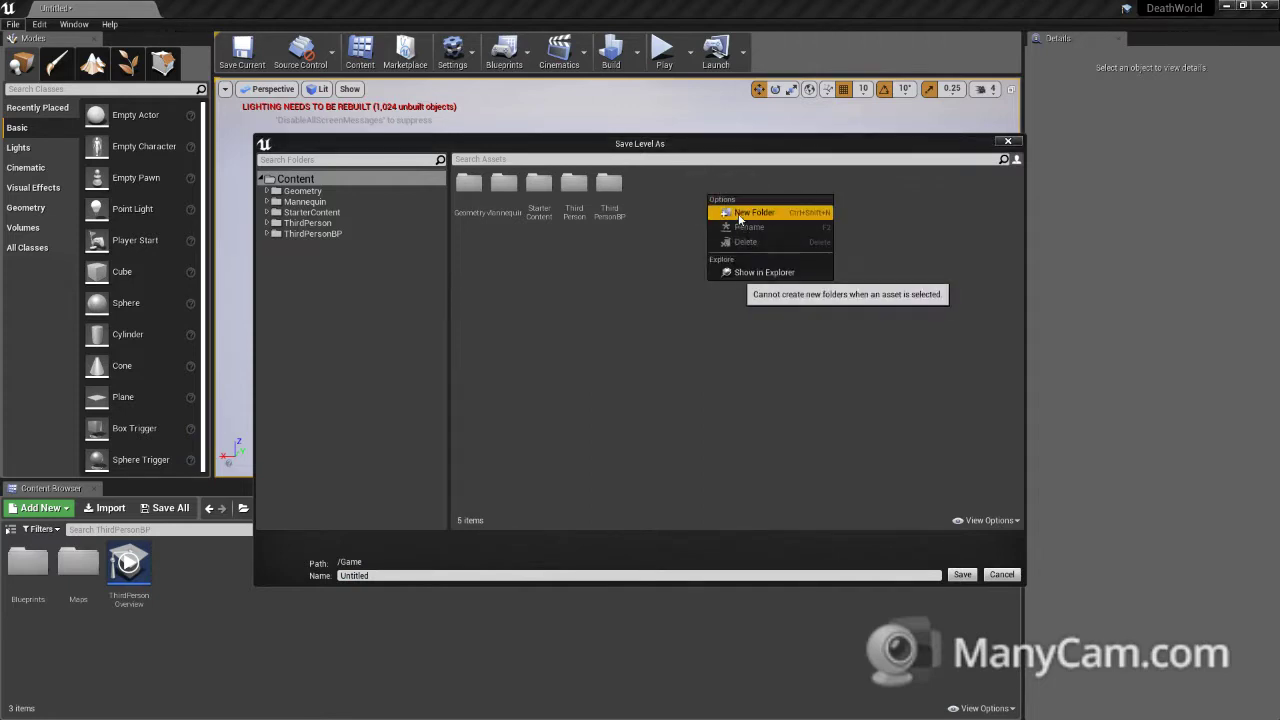
{"action": "left_click", "coordinate": [739, 215]}
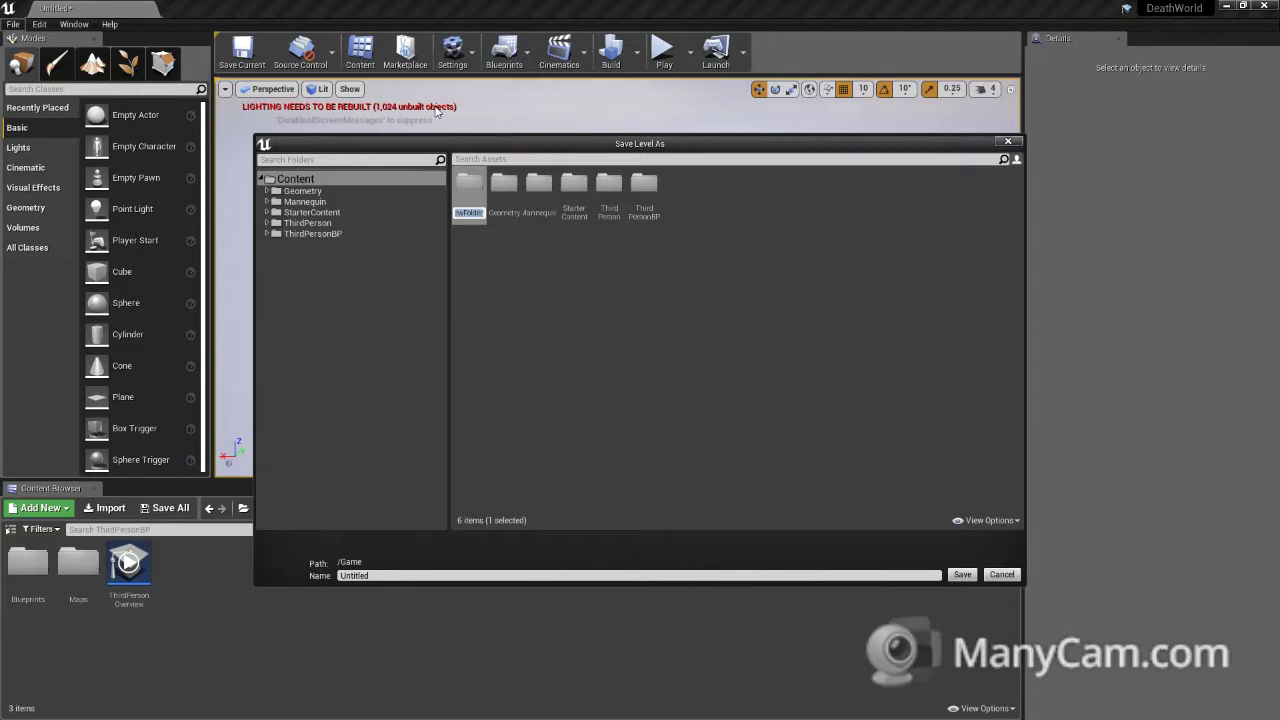
{"action": "type", "text": "C"}
{"action": "type", "text": "w"}
{"action": "type", "text": "RP"}
{"action": "type", "text": "G"}
{"action": "key", "text": "Return"}
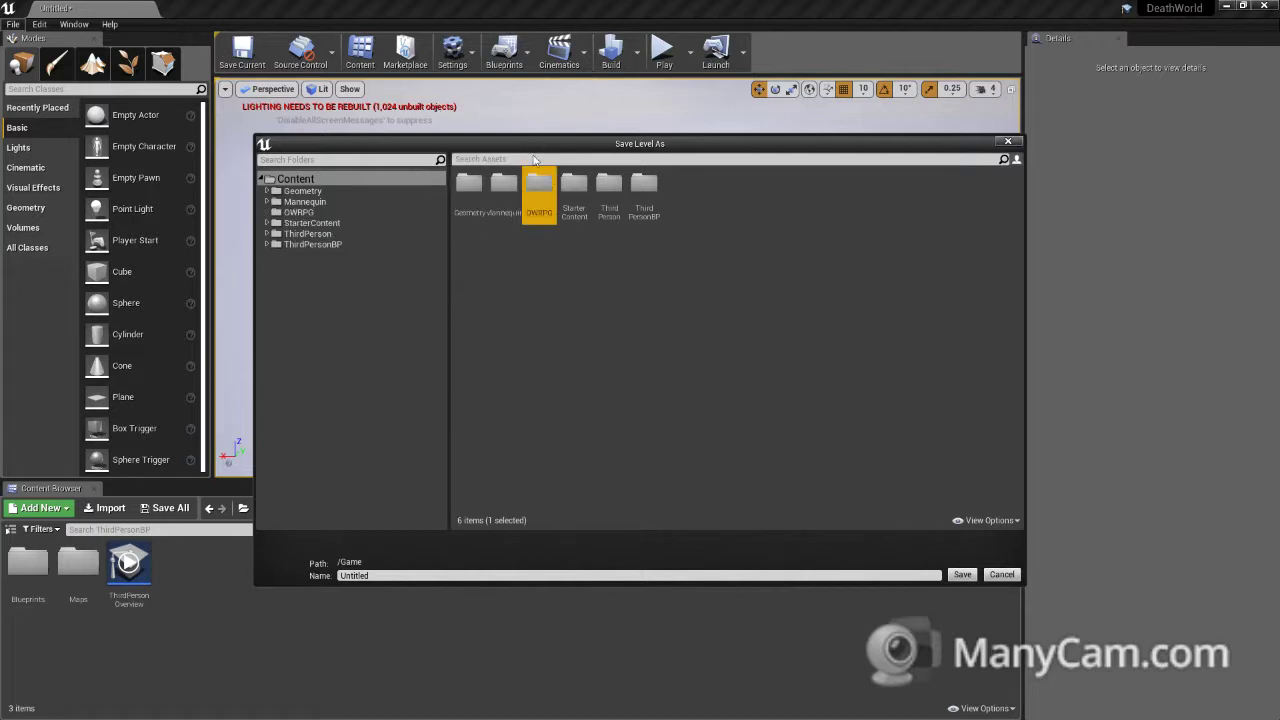
{"action": "double_click", "coordinate": [546, 187]}
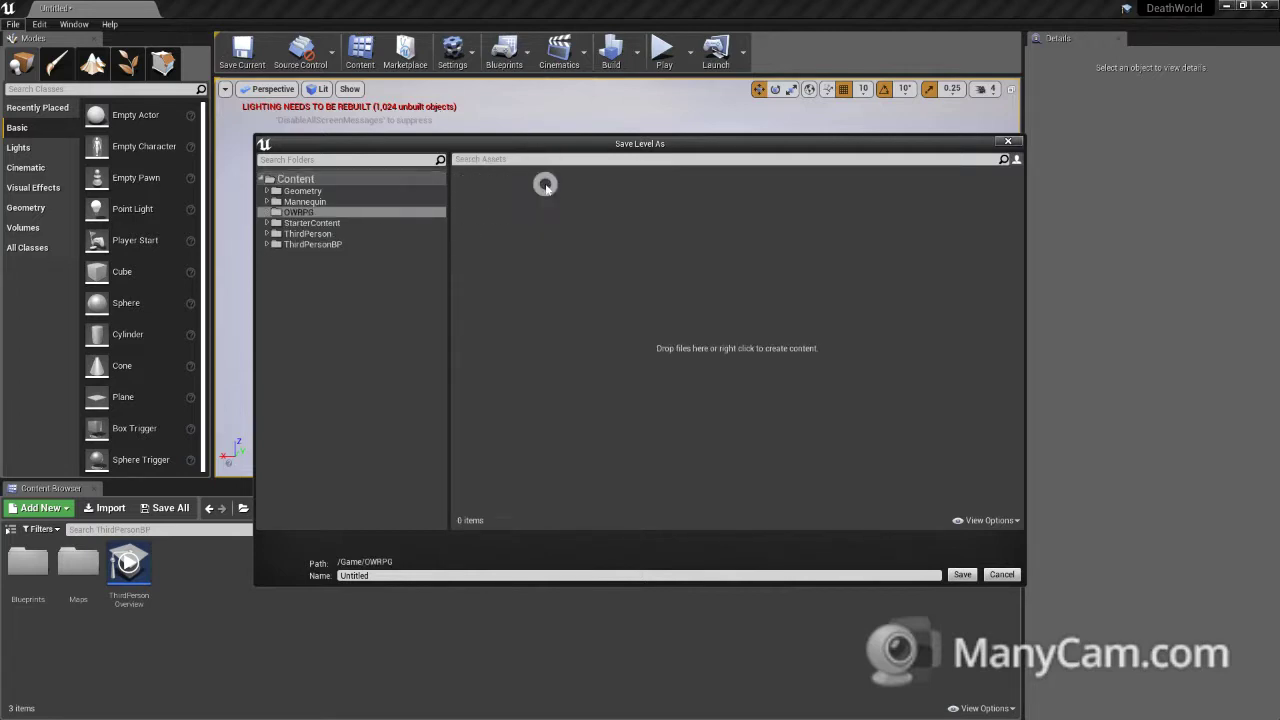
Step: Replace the level name Untitled with DEATHWORLD
{"action": "left_click", "coordinate": [378, 579]}
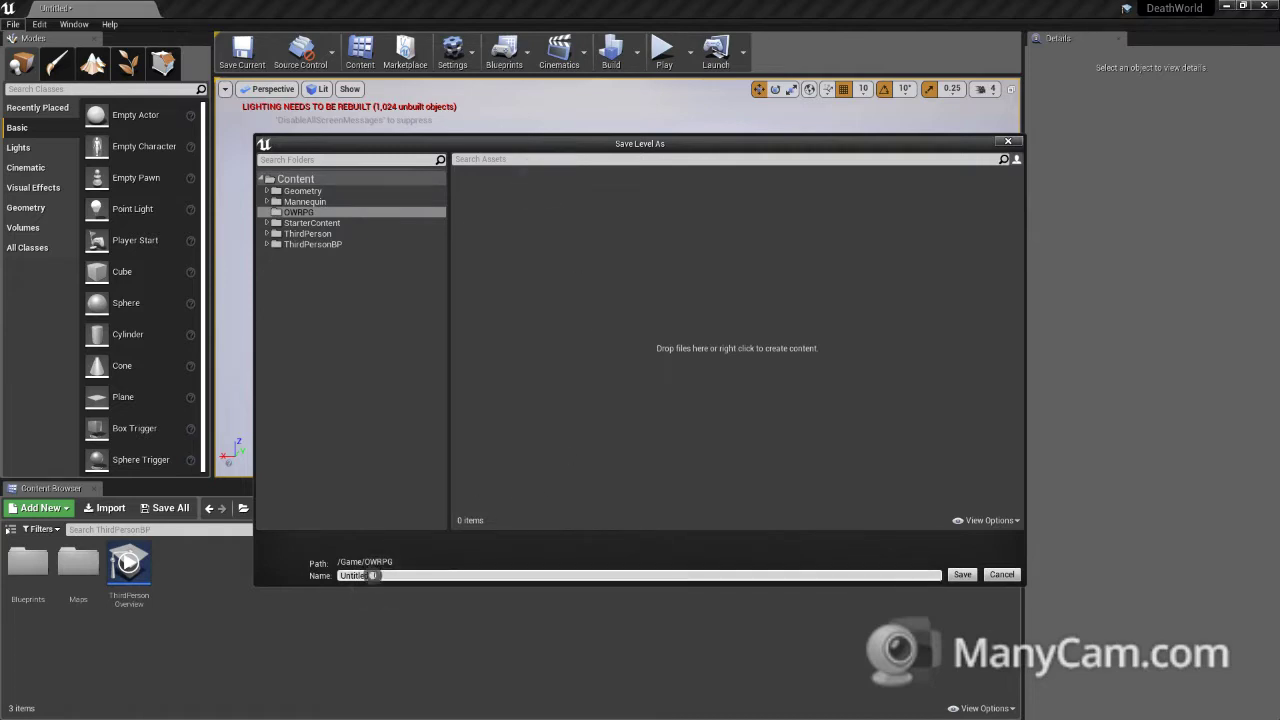
{"action": "double_click", "coordinate": [370, 576]}
{"action": "type", "text": "DE"}
{"action": "type", "text": "ATH"}
{"action": "key", "text": "BackSpace"}
{"action": "type", "text": "WO"}
{"action": "type", "text": "RLD"}
Step: Save the level as DEATHWORLD, then choose Exit from the File menu
{"action": "left_click", "coordinate": [962, 575]}
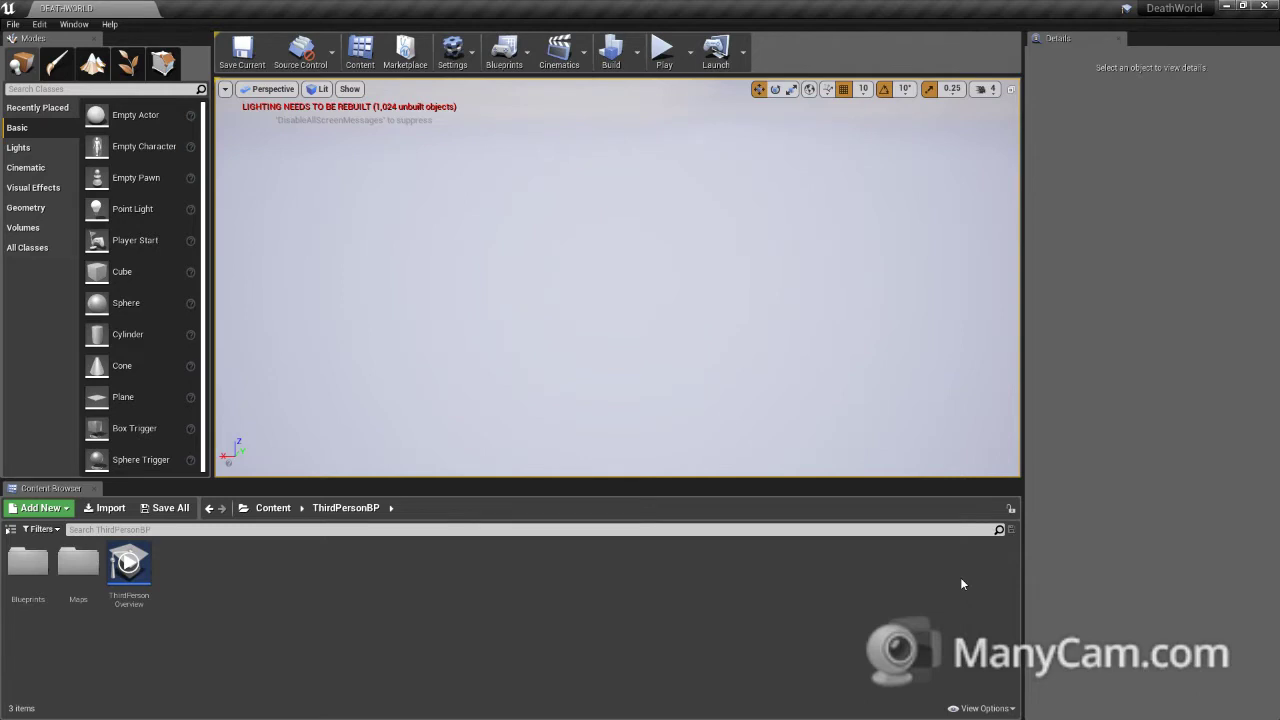
{"action": "left_click", "coordinate": [12, 25]}
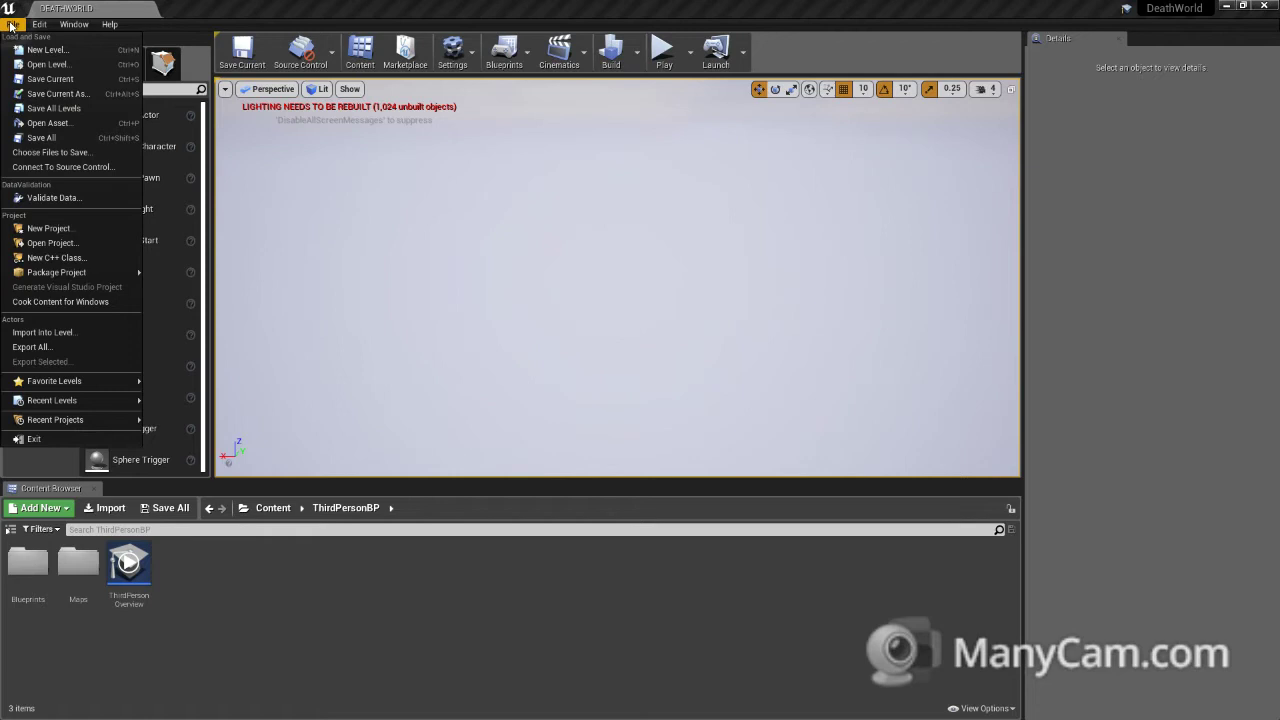
{"action": "left_click", "coordinate": [62, 444]}
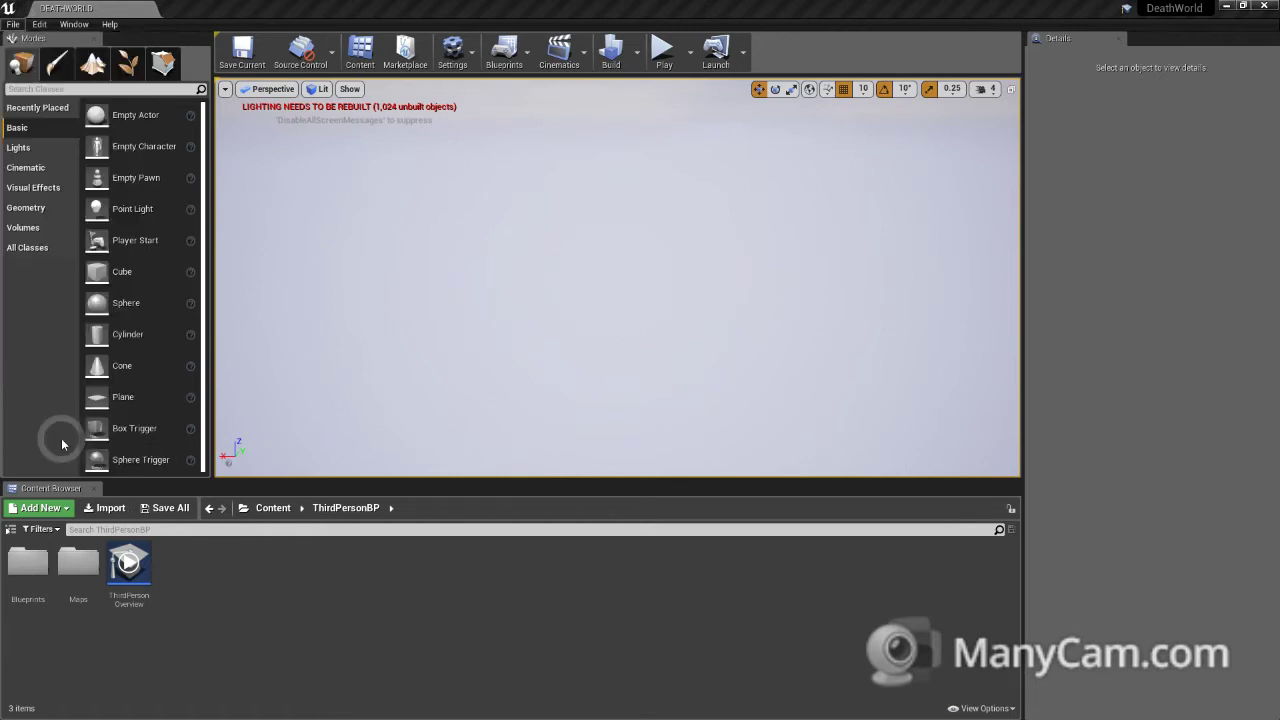